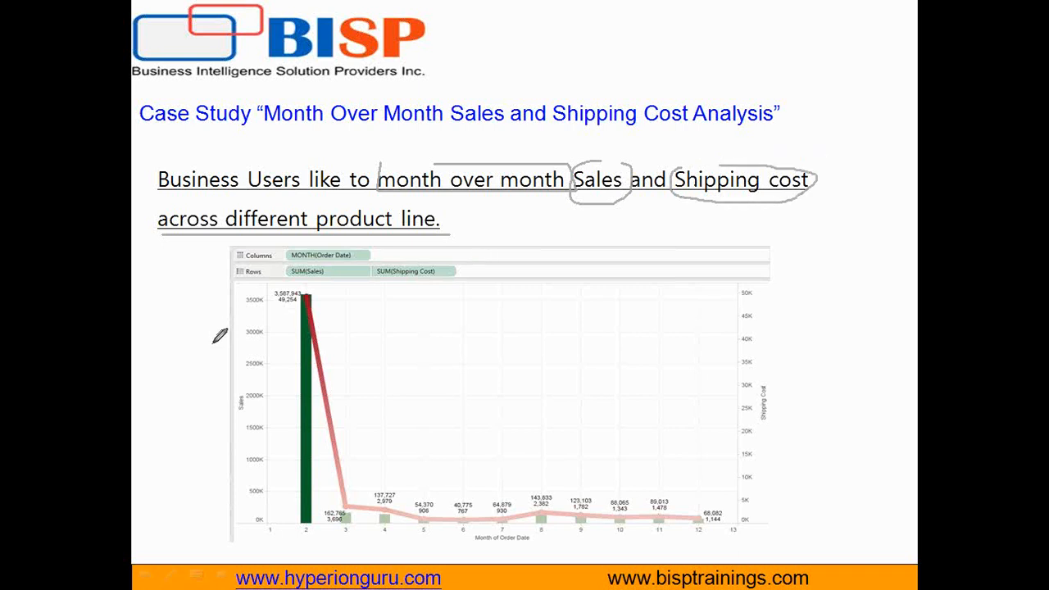
# Step: Sketch a line chart with a horizontal axis and two vertical axes in the blank area above the case study title
pyautogui.moveTo(555, 10)
pyautogui.mouseDown()
pyautogui.moveTo(655, 82)
pyautogui.moveTo(720, 82)
pyautogui.mouseUp()
pyautogui.moveTo(558, 81); pyautogui.dragTo(691, 21)
pyautogui.moveTo(563, 82); pyautogui.dragTo(713, 82)
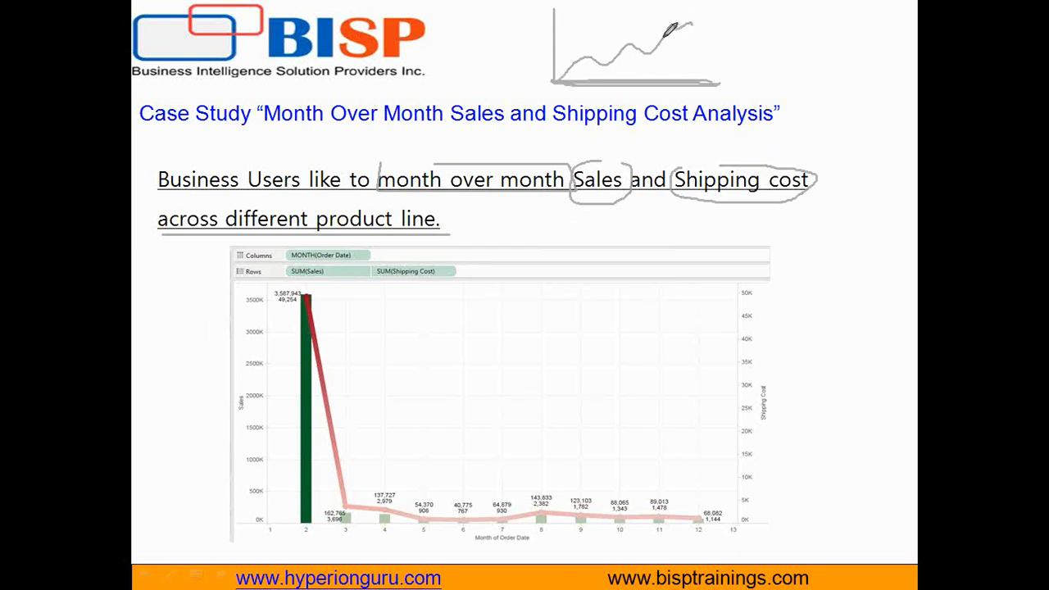
pyautogui.moveTo(720, 15); pyautogui.dragTo(721, 81)
# Step: Handwrite Sales and Shipping beside the two axes of the sketched chart, and erase all ink from the slide
pyautogui.moveTo(541, 35)
pyautogui.mouseDown()
pyautogui.moveTo(510, 36)
pyautogui.moveTo(523, 46)
pyautogui.mouseUp()
pyautogui.moveTo(458, 50); pyautogui.dragTo(435, 81)
pyautogui.moveTo(469, 50)
pyautogui.mouseDown()
pyautogui.moveTo(475, 82)
pyautogui.moveTo(498, 82)
pyautogui.mouseUp()
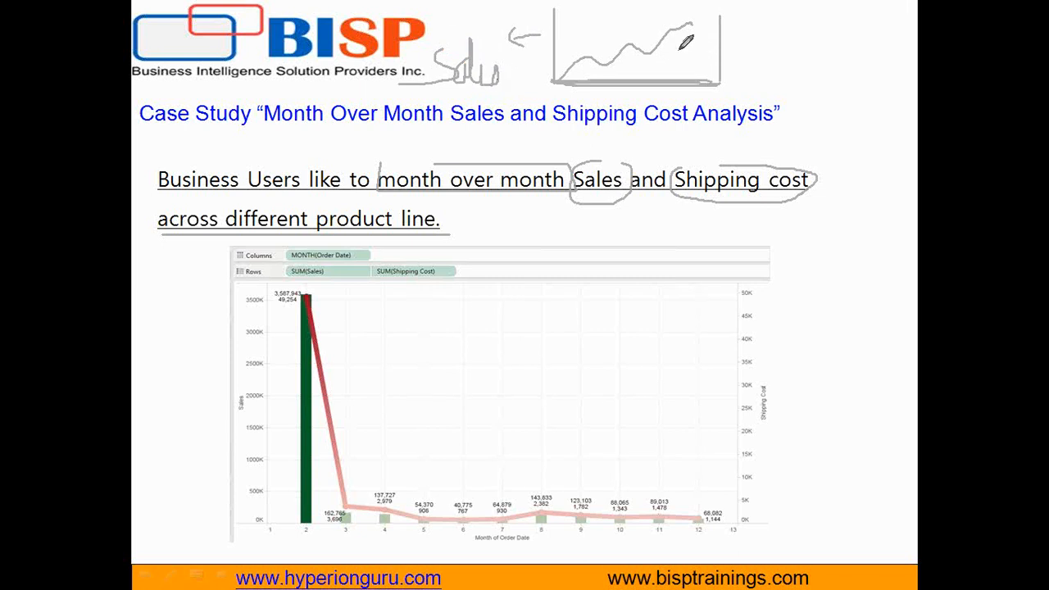
pyautogui.moveTo(746, 45); pyautogui.dragTo(729, 67)
pyautogui.moveTo(755, 17)
pyautogui.mouseDown()
pyautogui.moveTo(755, 56)
pyautogui.moveTo(776, 46)
pyautogui.moveTo(782, 87)
pyautogui.mouseUp()
pyautogui.moveTo(784, 46)
pyautogui.mouseDown()
pyautogui.moveTo(793, 79)
pyautogui.moveTo(797, 52)
pyautogui.moveTo(820, 39)
pyautogui.moveTo(844, 46)
pyautogui.moveTo(834, 82)
pyautogui.mouseUp()
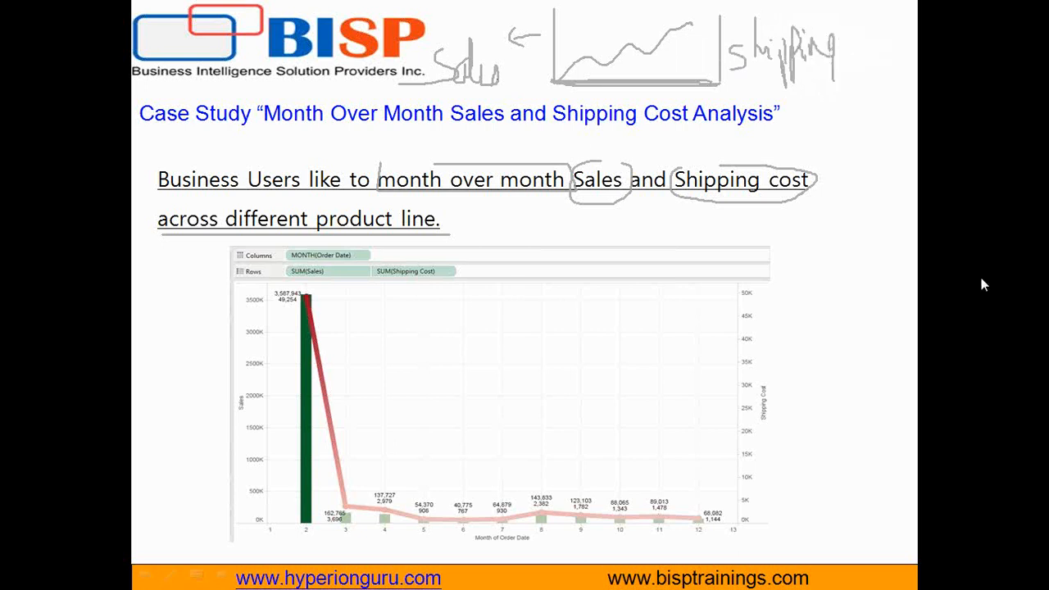
pyautogui.press('e')
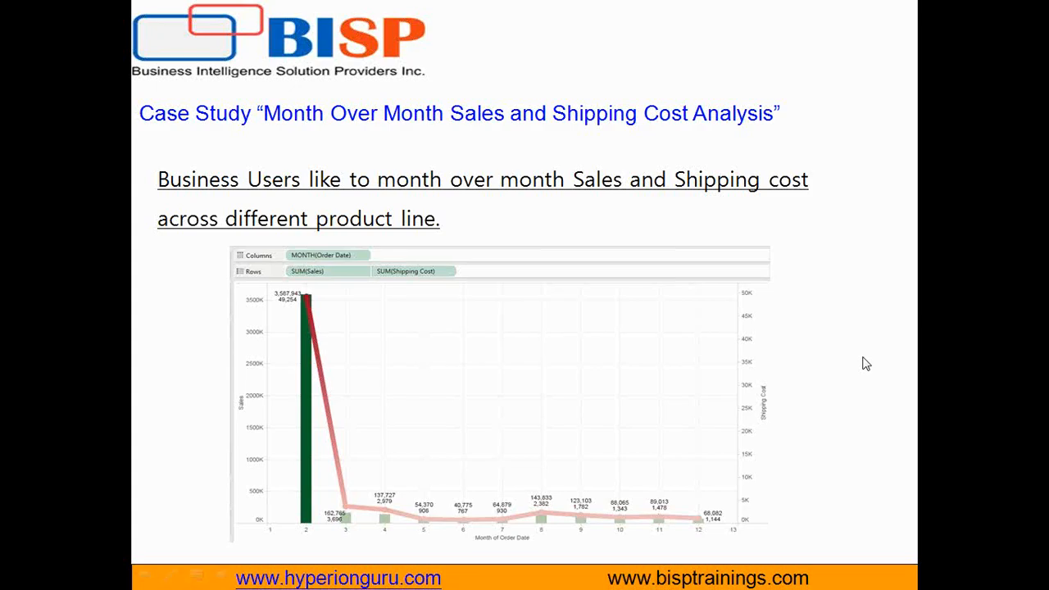
# Step: Switch from the slide show to the Order_Shipping_Details.xls workbook in Excel
pyautogui.press('super')
pyautogui.click(461, 572)
pyautogui.press('super')
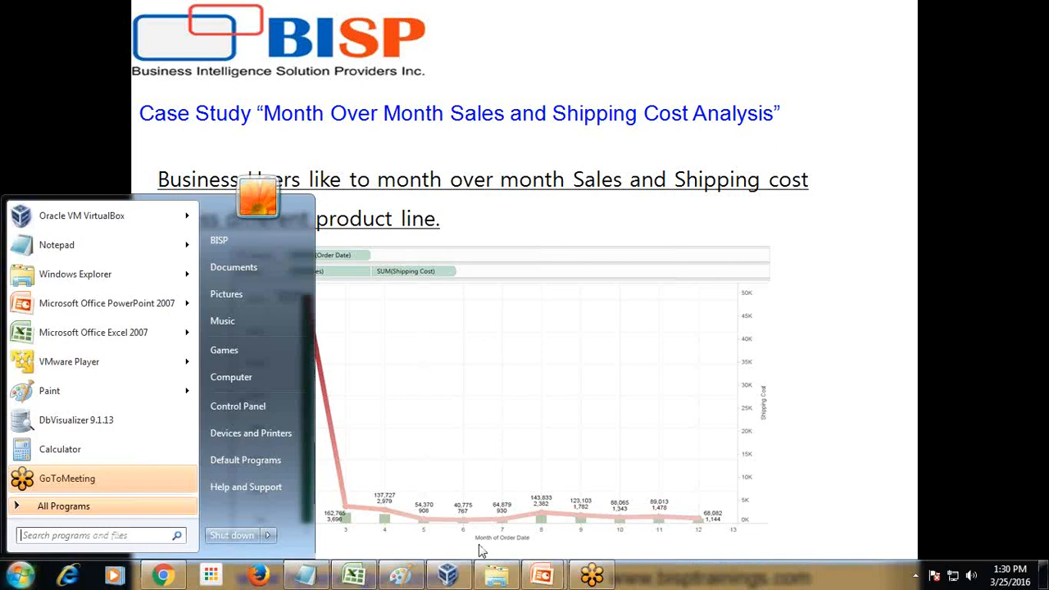
pyautogui.click(354, 576)
pyautogui.moveTo(811, 538); pyautogui.dragTo(738, 537)
pyautogui.click(372, 343)
# Step: Examine the Sales_Sheet columns from Country and Shipping Mode through the product fields to Sales, Operating Expense and Shipping_Cost
pyautogui.click(72, 153)
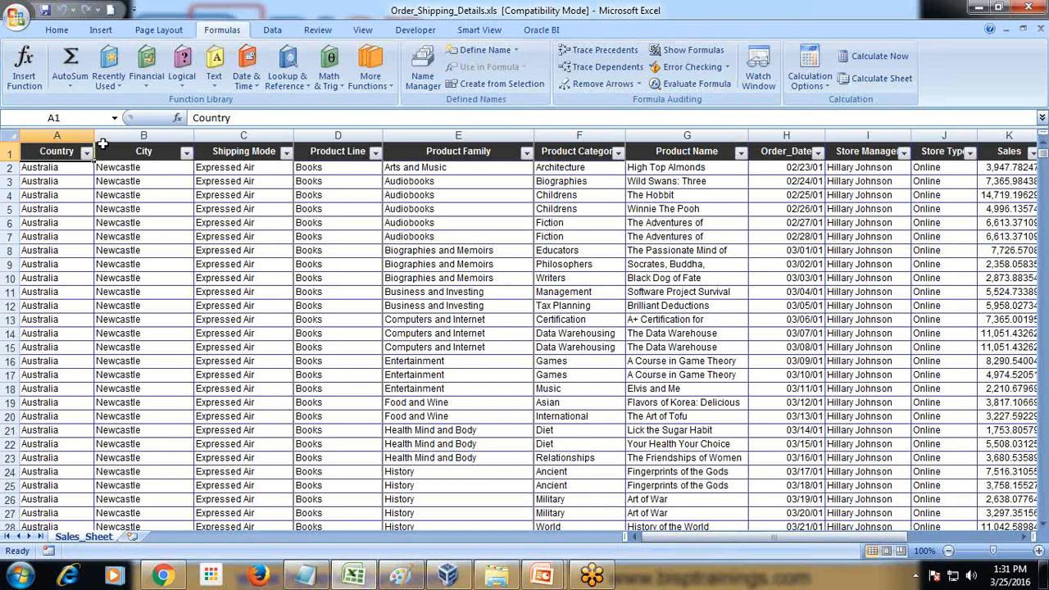
pyautogui.click(71, 220)
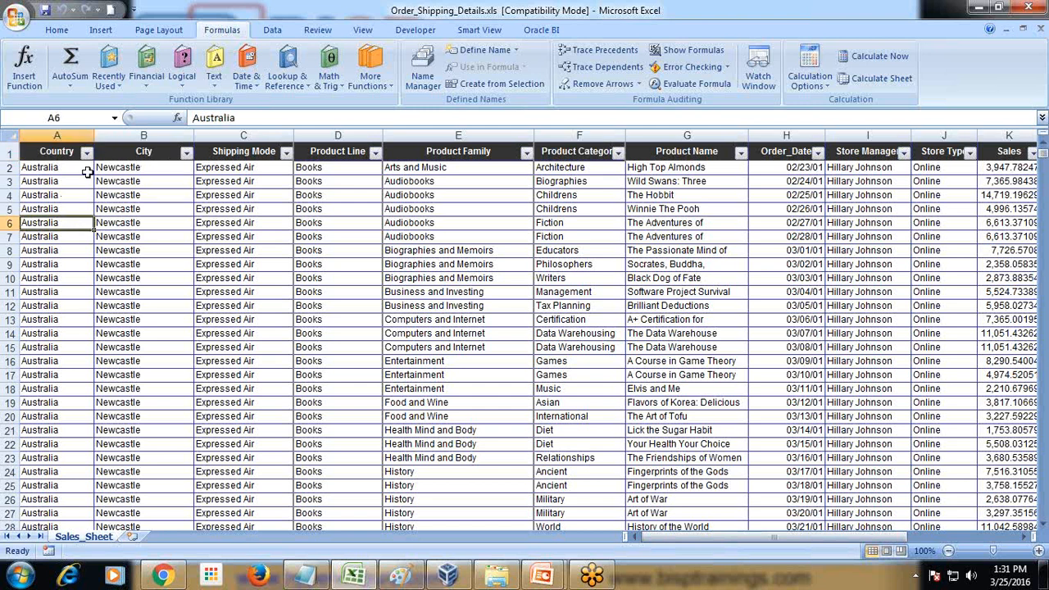
pyautogui.click(245, 153)
pyautogui.moveTo(361, 147); pyautogui.dragTo(651, 144)
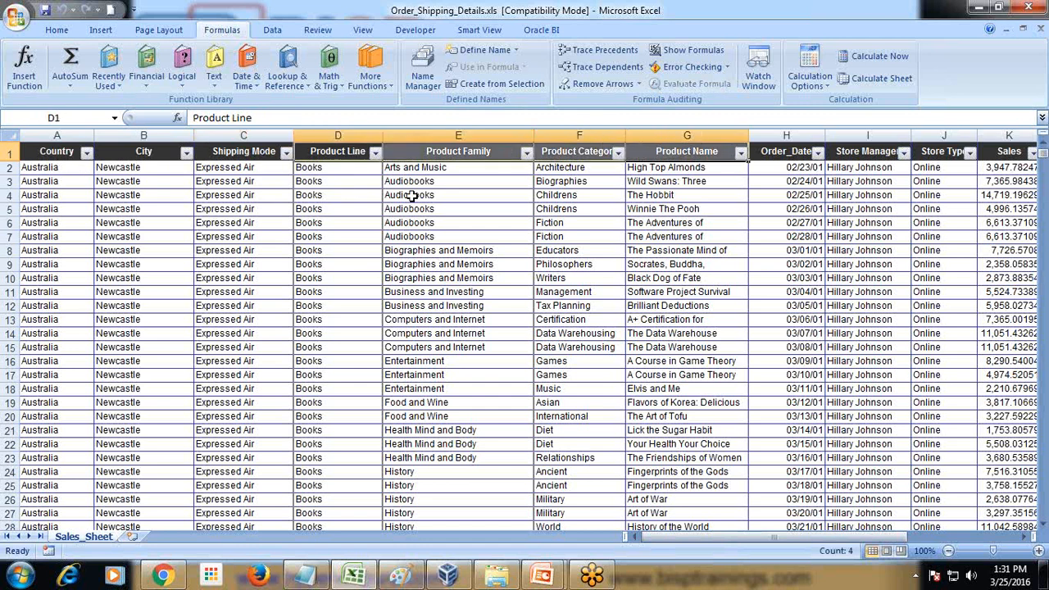
pyautogui.click(1024, 537)
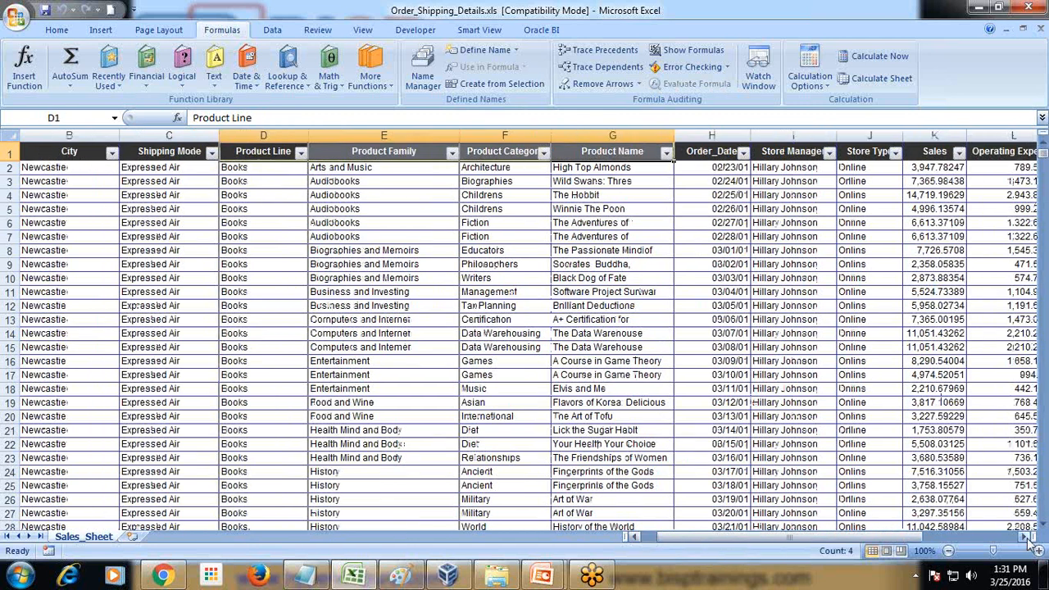
pyautogui.click(1024, 537)
pyautogui.click(1024, 537)
pyautogui.moveTo(591, 152); pyautogui.dragTo(709, 153)
pyautogui.click(774, 181)
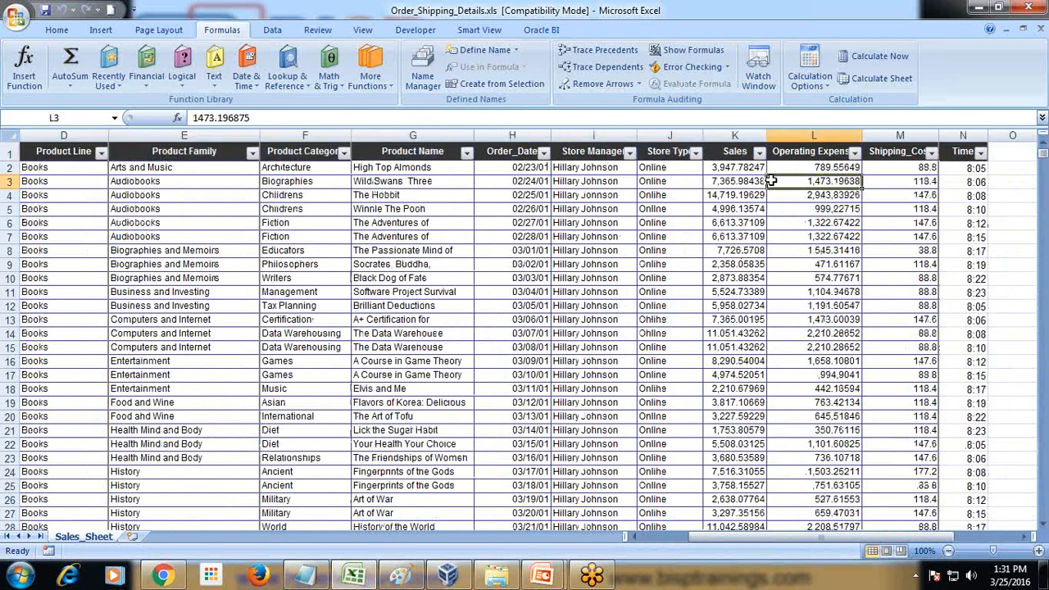
pyautogui.click(900, 151)
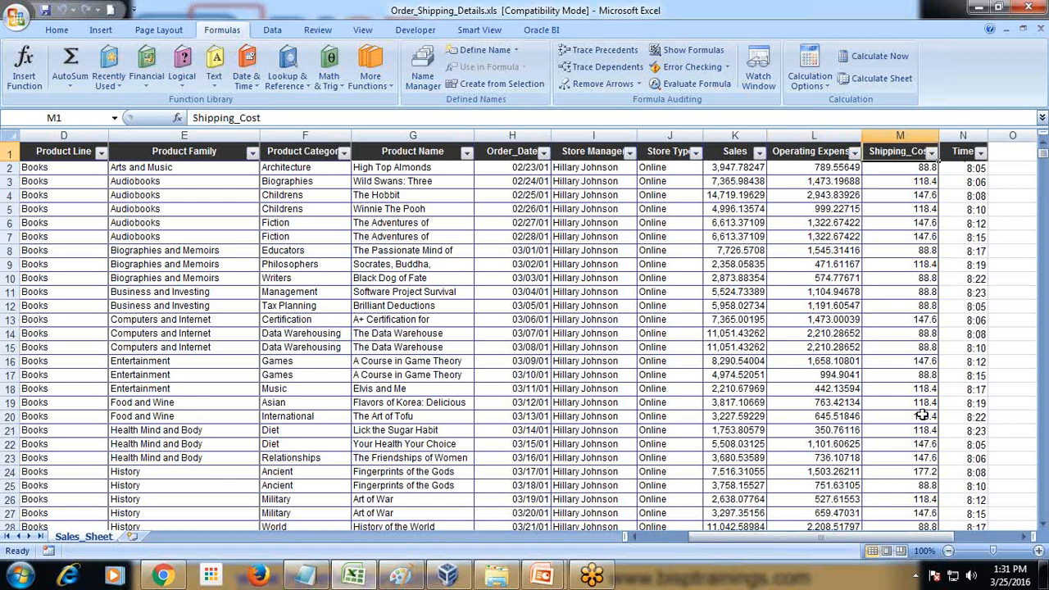
# Step: Switch to Tableau and connect to the Order_Shipping_Details Excel workbook in the DataSource folder
pyautogui.click(452, 576)
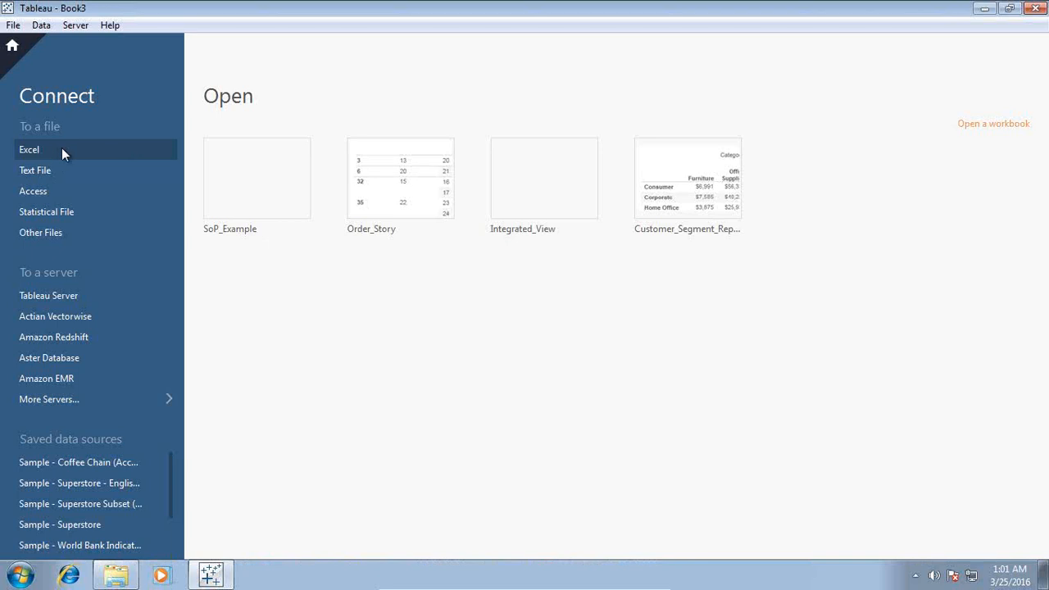
pyautogui.click(62, 149)
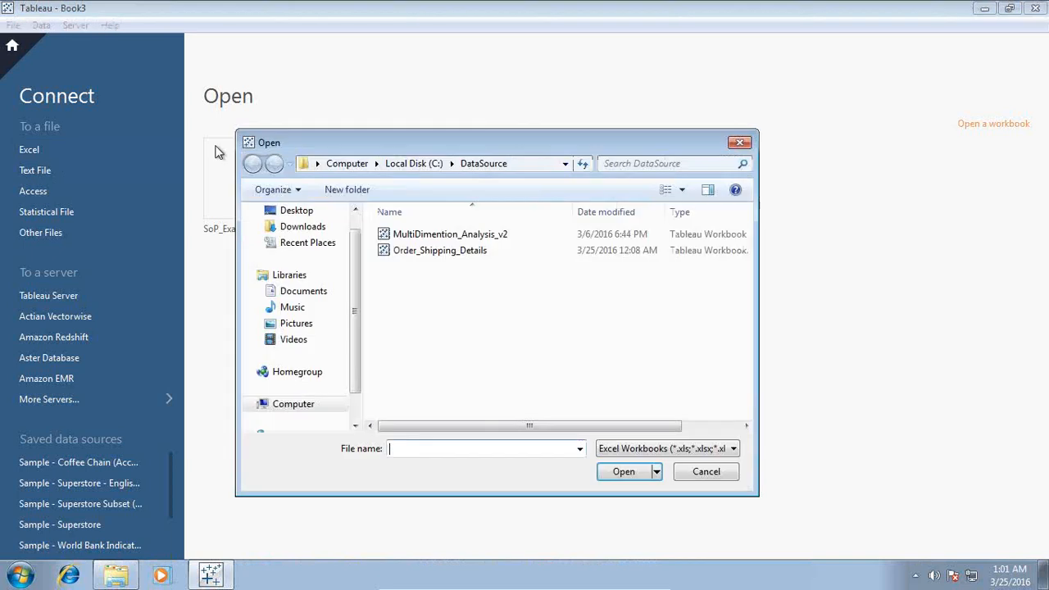
pyautogui.click(439, 251)
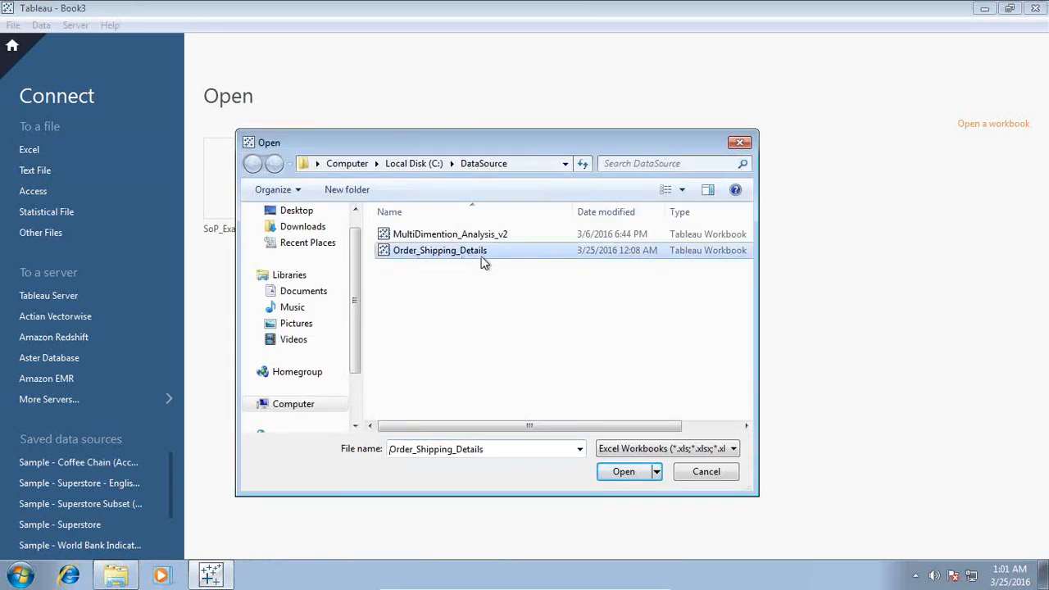
pyautogui.click(630, 473)
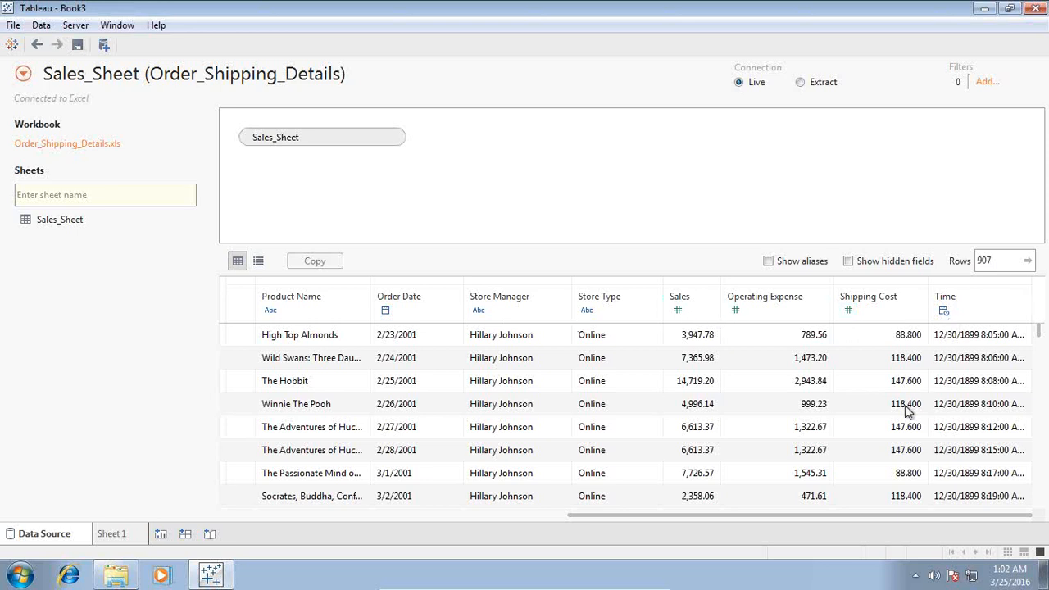
# Step: Review the source columns and, on a new worksheet, place Order Date on Columns with only its month level
pyautogui.moveTo(763, 517); pyautogui.dragTo(407, 516)
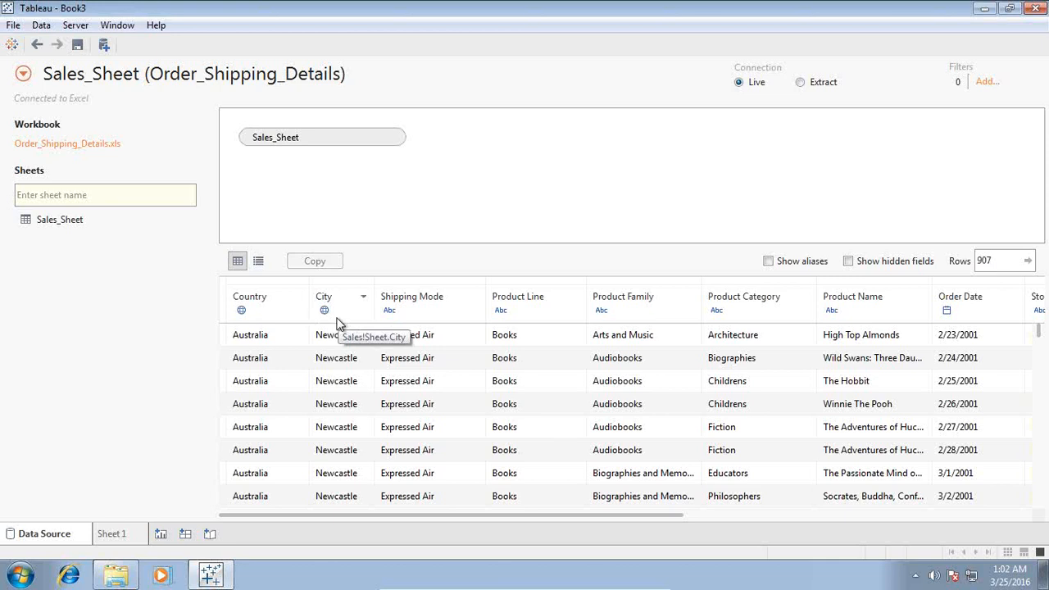
pyautogui.click(161, 533)
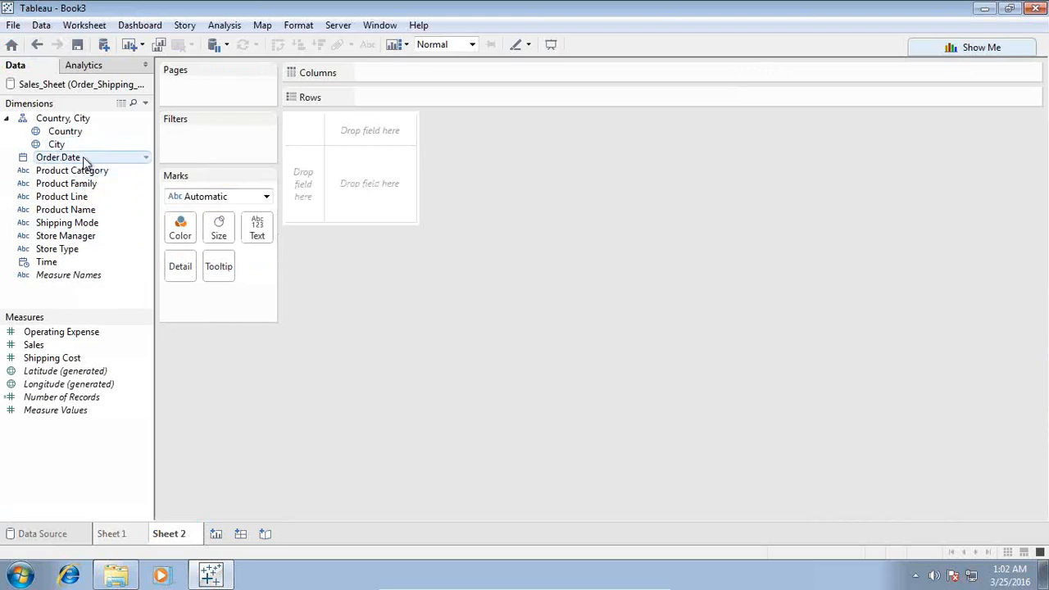
pyautogui.moveTo(84, 160); pyautogui.dragTo(365, 74)
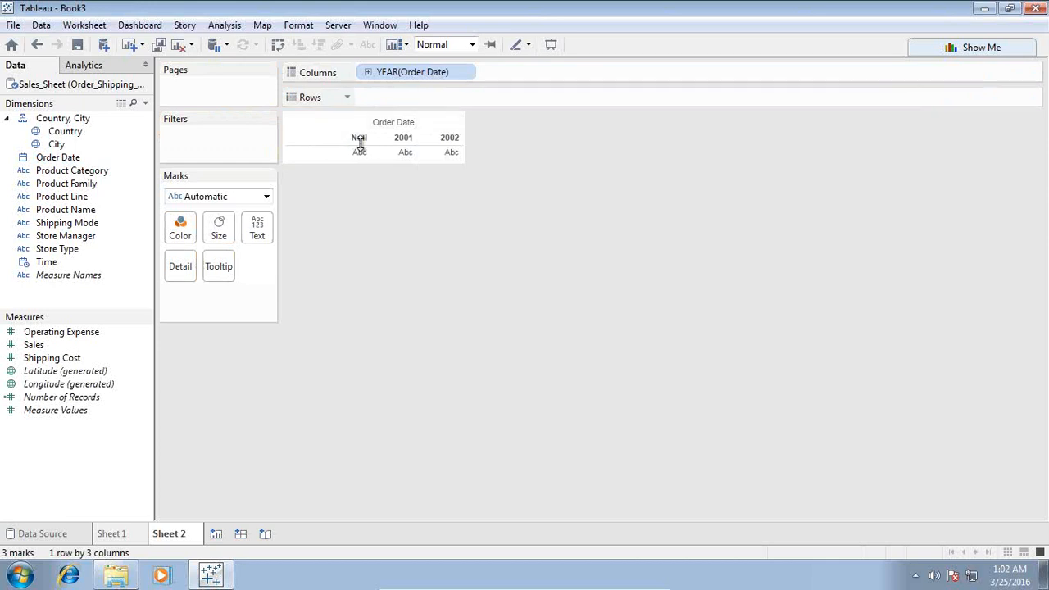
pyautogui.click(369, 72)
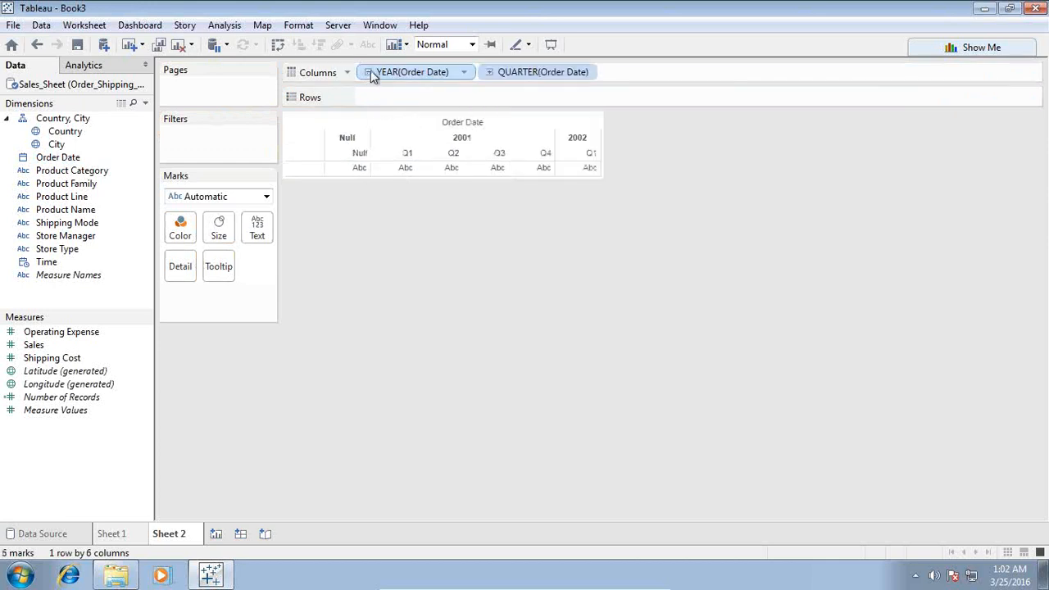
pyautogui.click(487, 72)
pyautogui.moveTo(538, 74); pyautogui.dragTo(492, 253)
pyautogui.moveTo(414, 75); pyautogui.dragTo(430, 318)
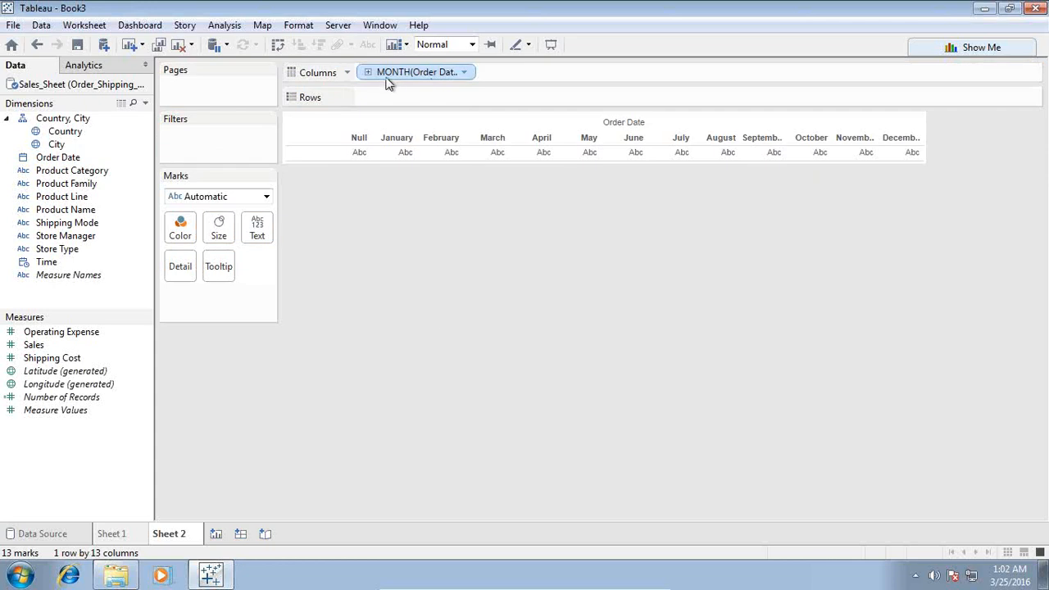
# Step: Filter the sheet by the year of Order Date, excluding Null and 2002
pyautogui.moveTo(403, 75); pyautogui.dragTo(209, 147)
pyautogui.click(463, 275)
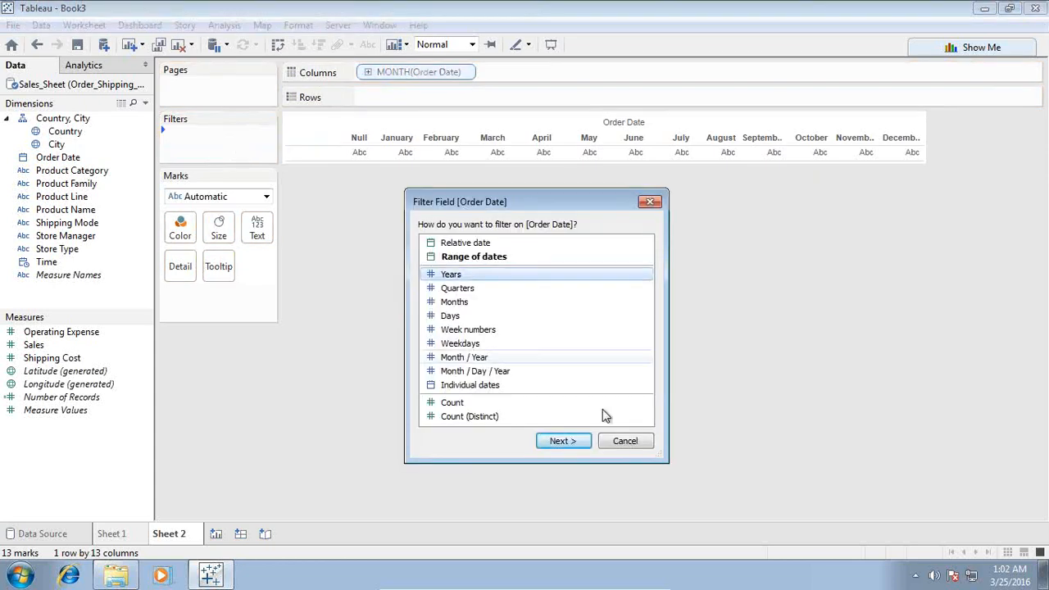
pyautogui.click(564, 441)
pyautogui.click(380, 174)
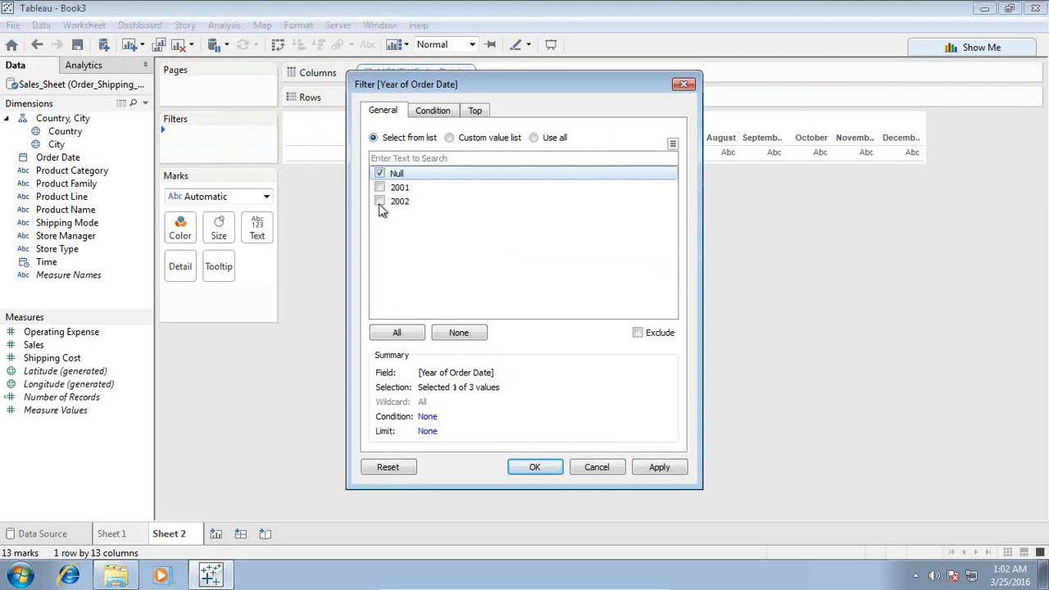
pyautogui.click(380, 202)
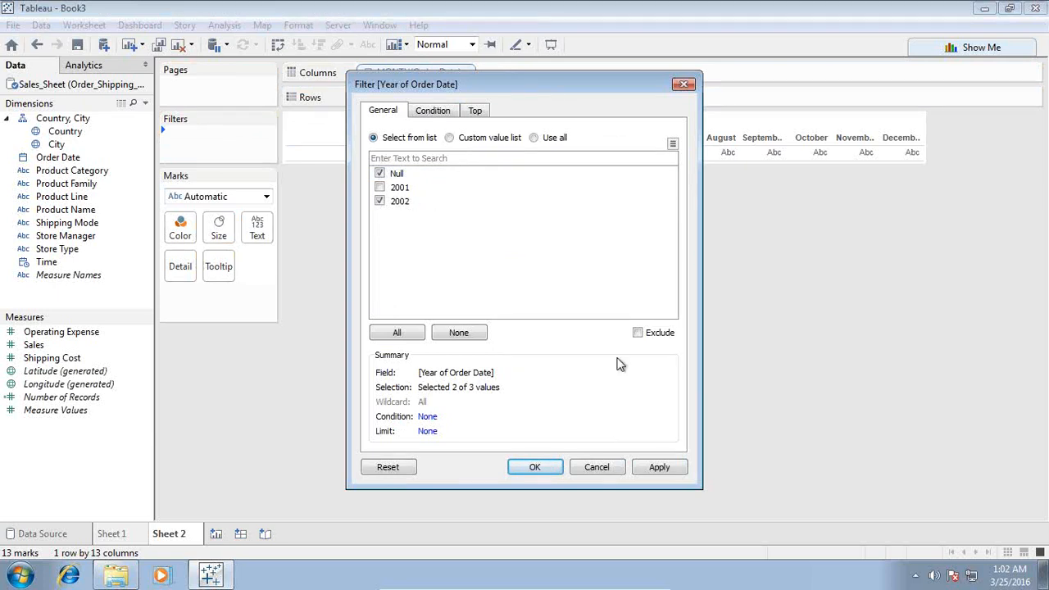
pyautogui.click(639, 333)
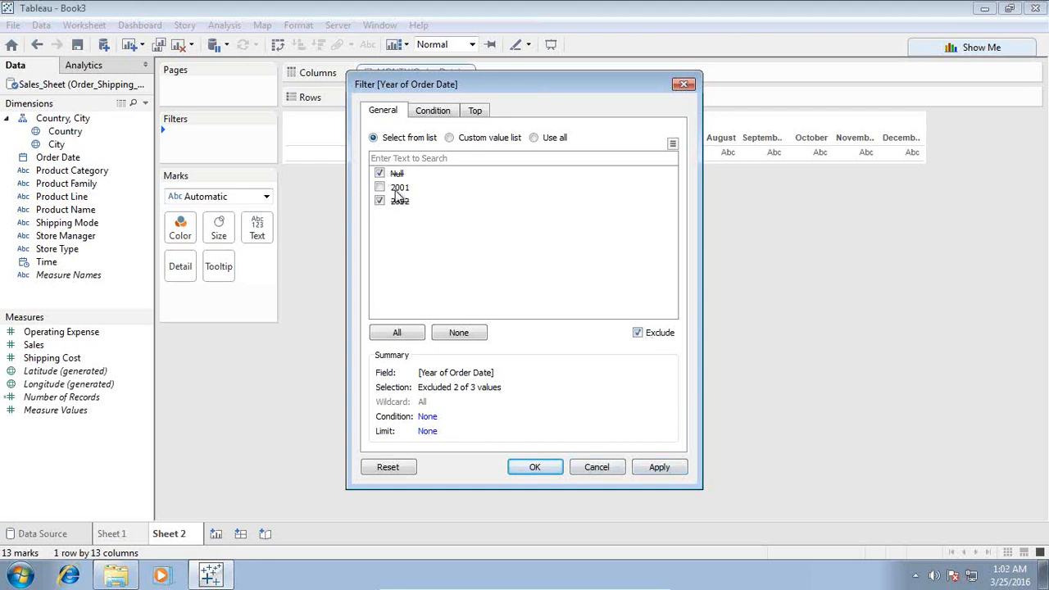
pyautogui.click(645, 470)
pyautogui.click(535, 467)
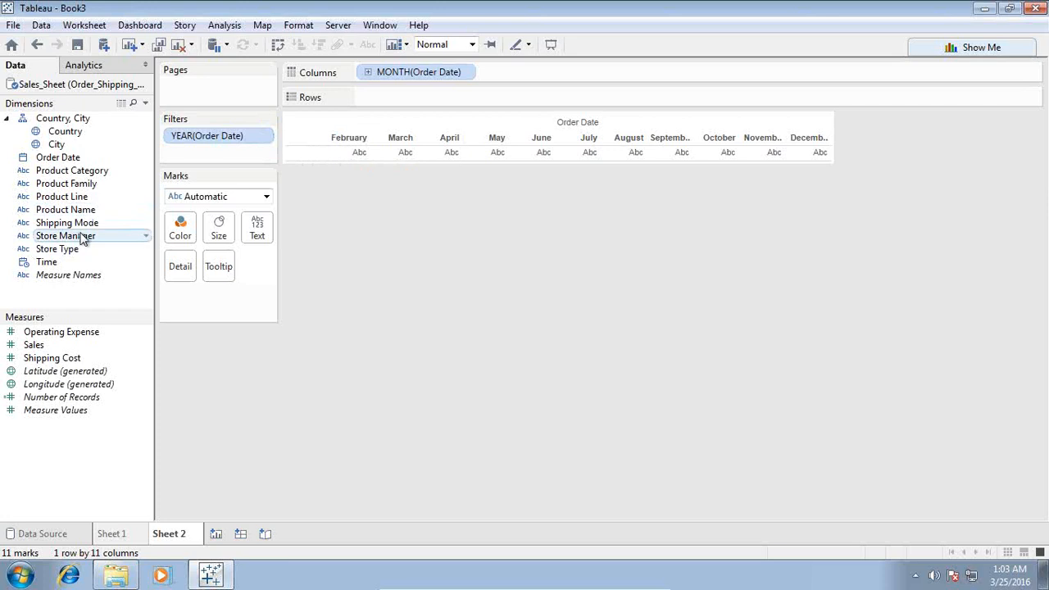
# Step: Try the Order Date month on Columns as continuous, and return it to discrete
pyautogui.click(464, 73)
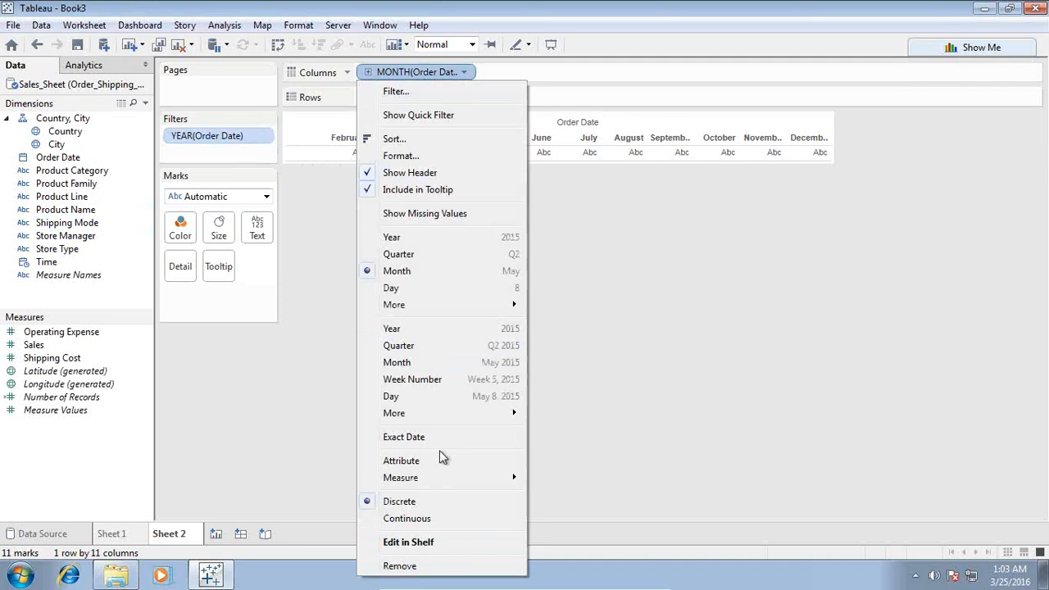
pyautogui.click(430, 518)
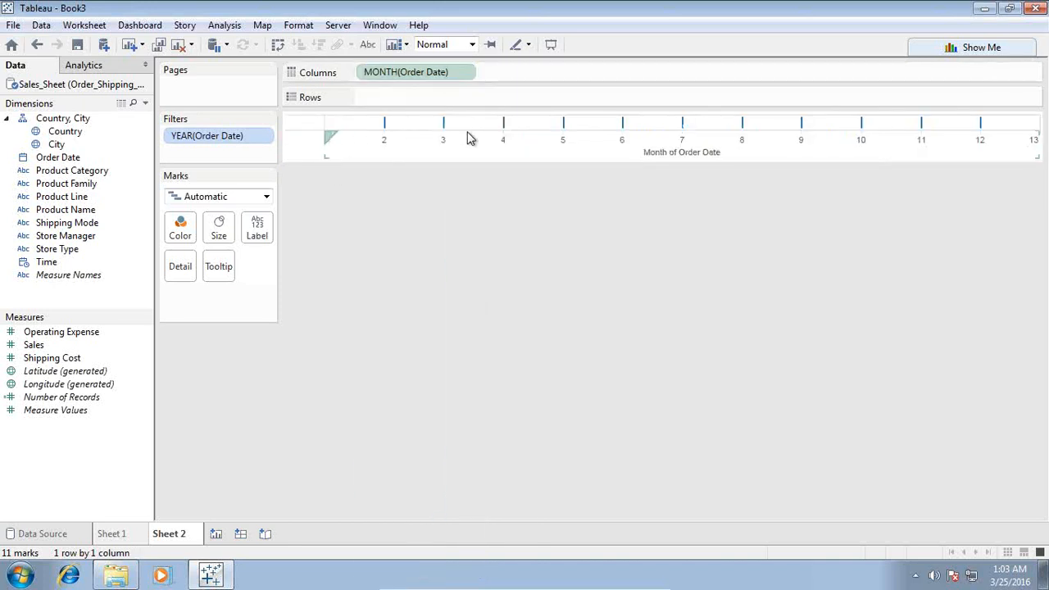
pyautogui.click(464, 73)
pyautogui.click(410, 484)
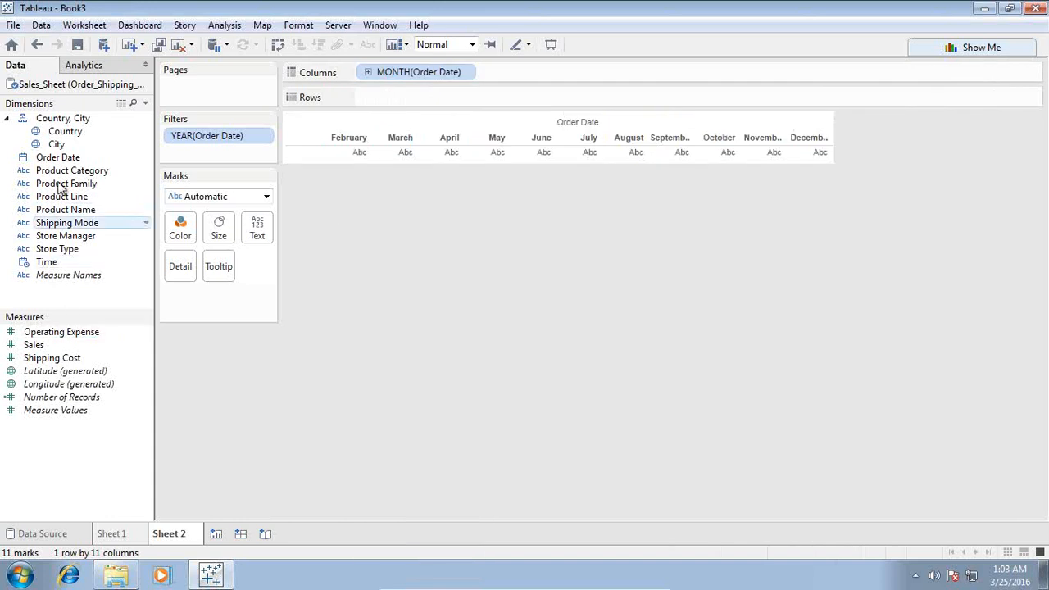
# Step: Add the Sales and Shipping Cost measures to the body of the monthly table
pyautogui.moveTo(51, 345); pyautogui.dragTo(390, 155)
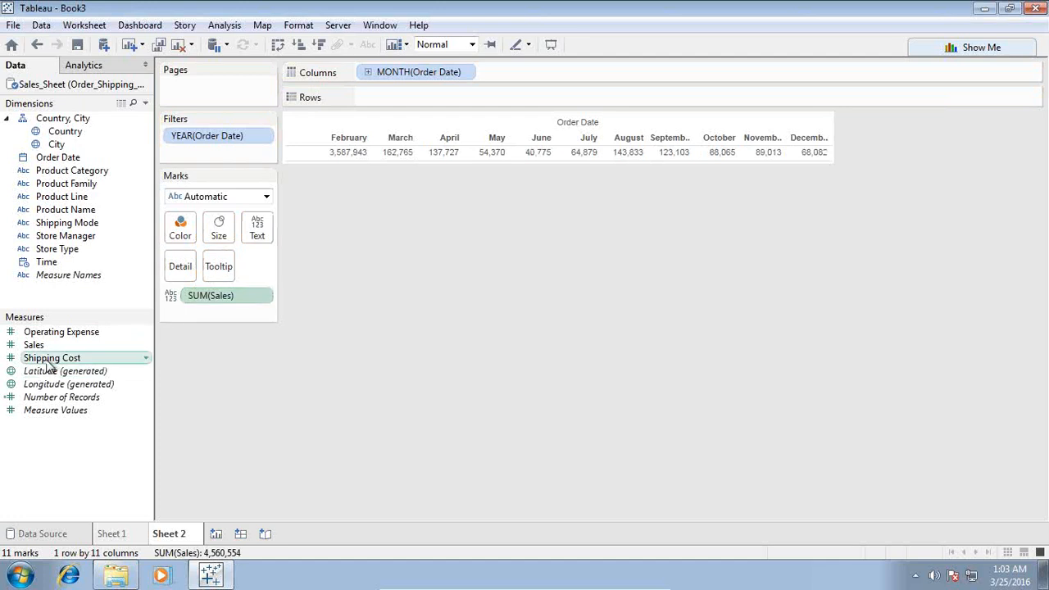
pyautogui.moveTo(47, 359); pyautogui.dragTo(422, 153)
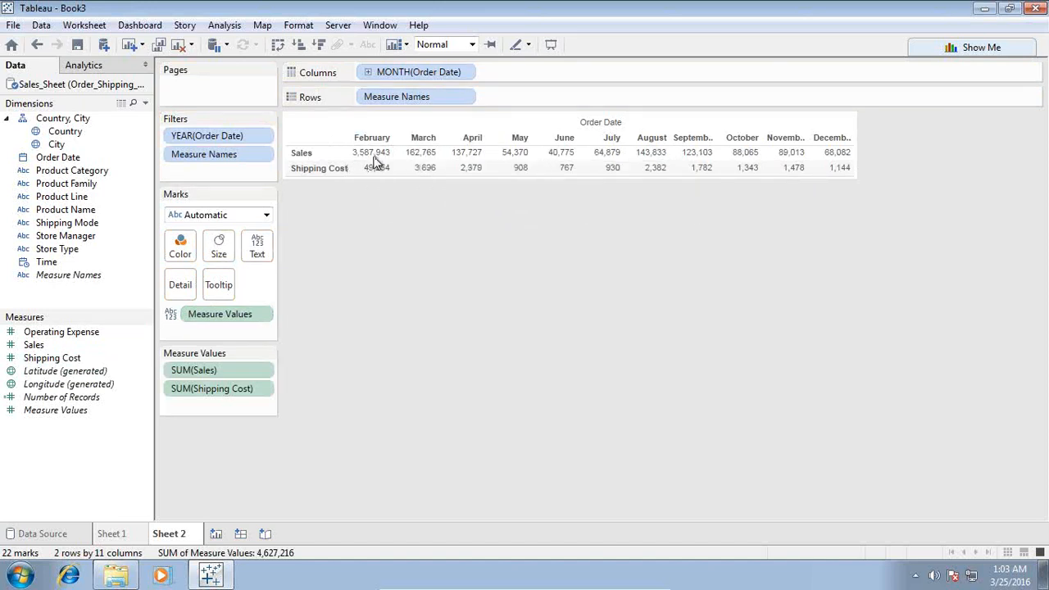
# Step: Drill the Order Date month down to days, remove the day level again, and convert the month to continuous
pyautogui.click(369, 72)
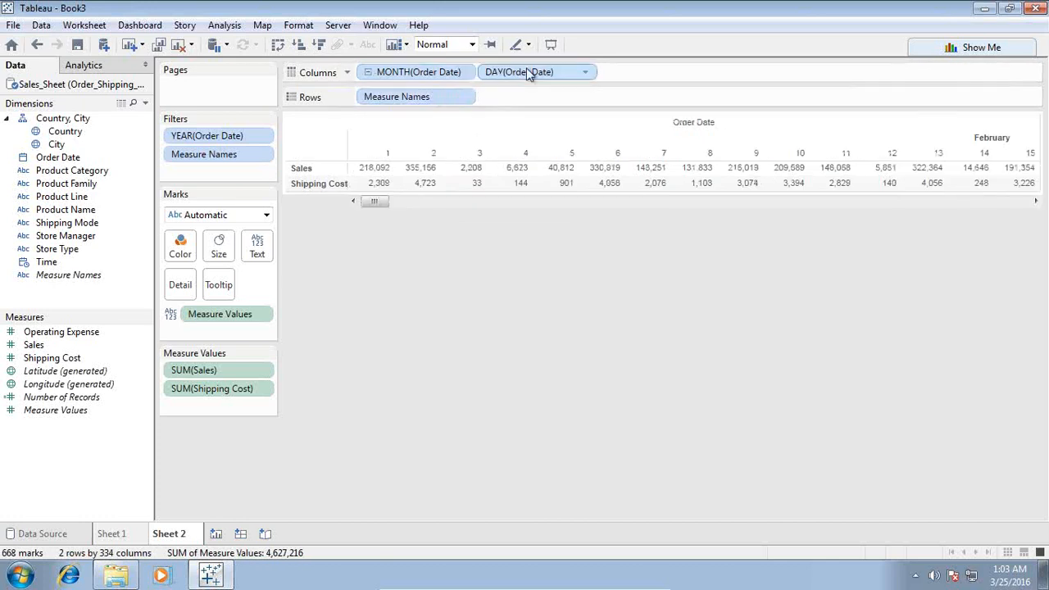
pyautogui.moveTo(547, 76); pyautogui.dragTo(525, 290)
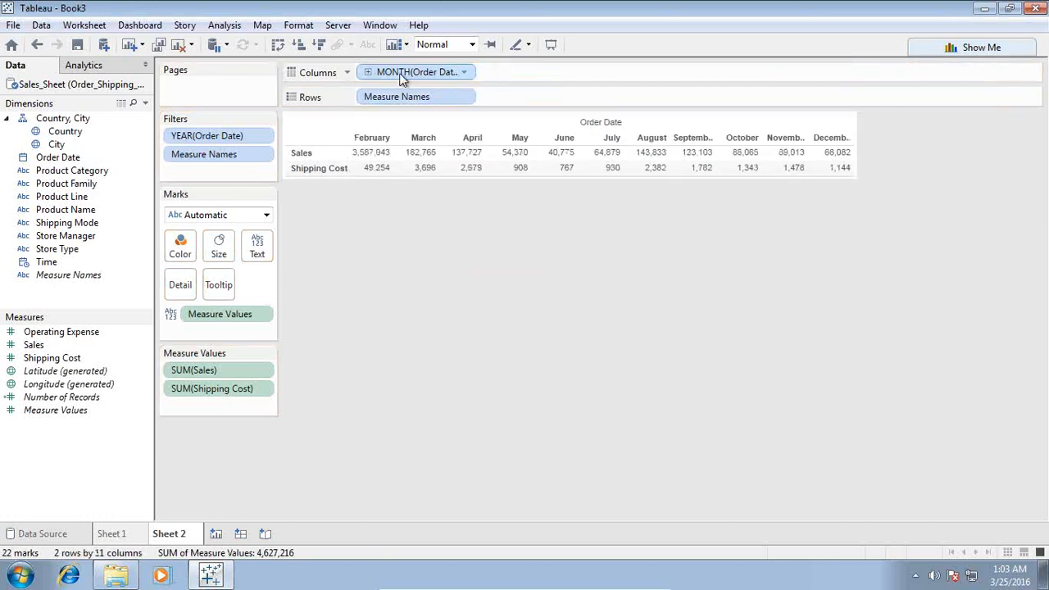
pyautogui.click(463, 73)
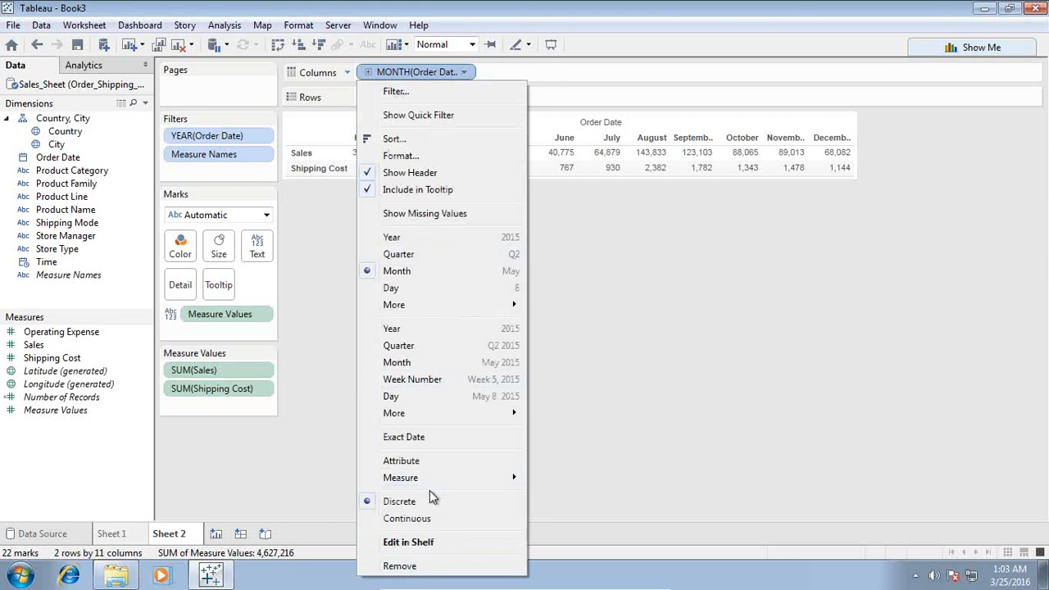
pyautogui.click(428, 521)
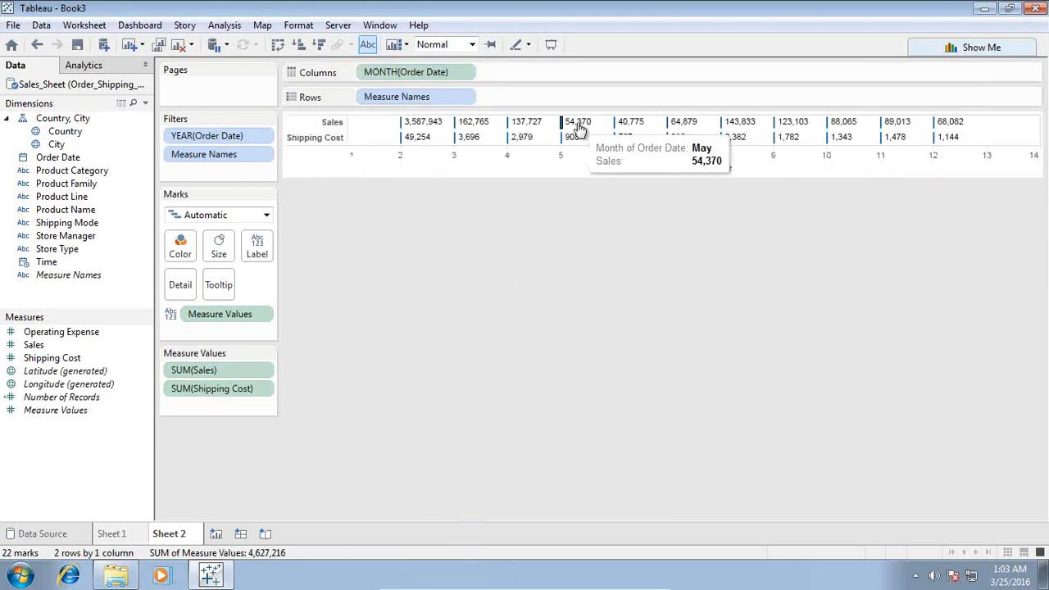
# Step: Convert the monthly table to a continuous line chart and overlay Shipping Cost on Sales as a dual axis
pyautogui.click(951, 51)
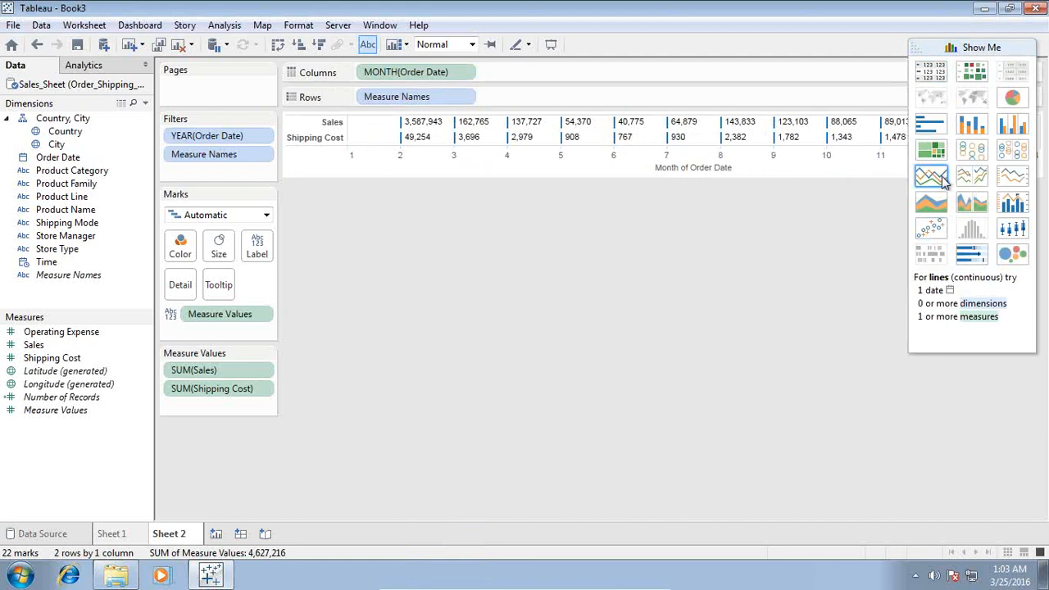
pyautogui.click(942, 180)
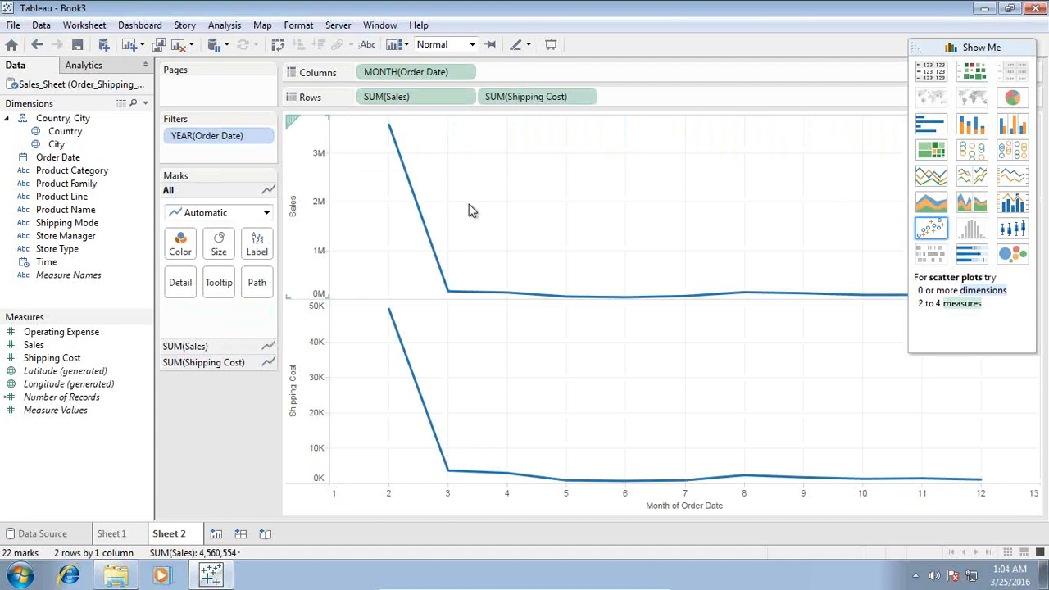
pyautogui.click(990, 47)
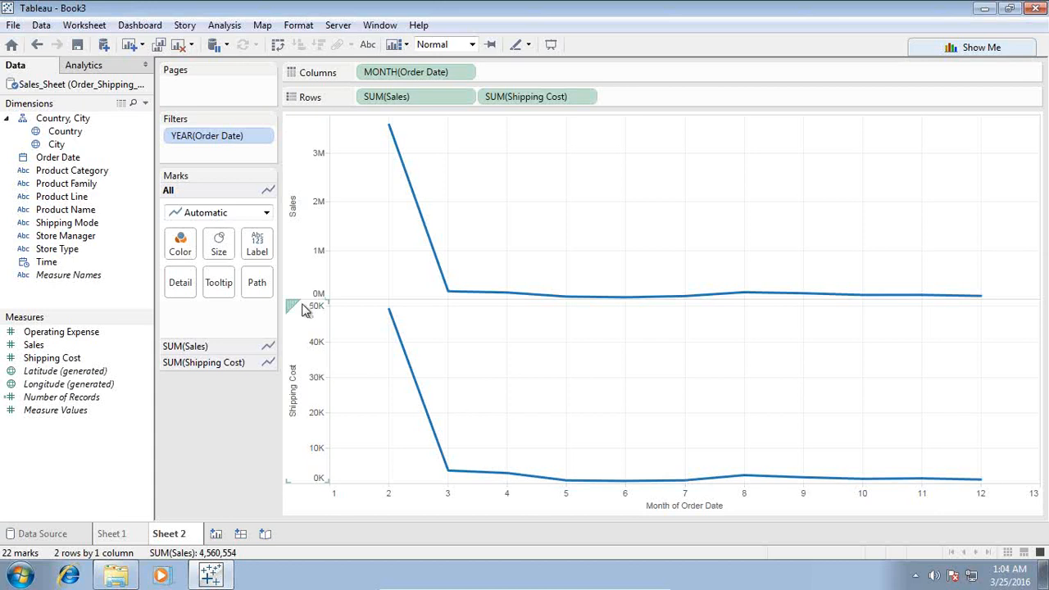
pyautogui.moveTo(501, 98); pyautogui.dragTo(218, 418)
pyautogui.moveTo(44, 364); pyautogui.dragTo(1036, 305)
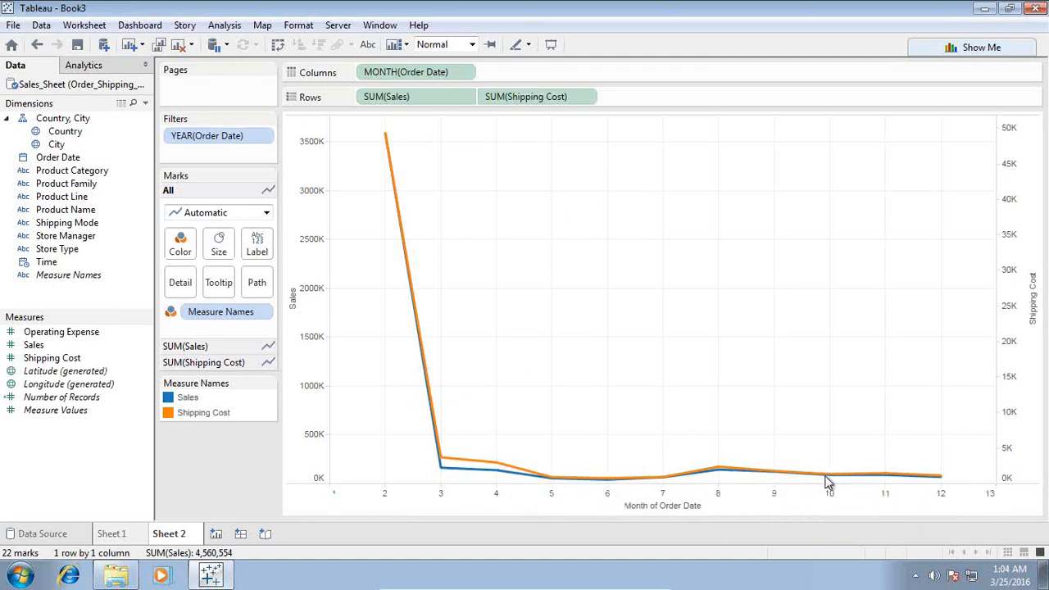
pyautogui.moveTo(33, 345); pyautogui.dragTo(257, 244)
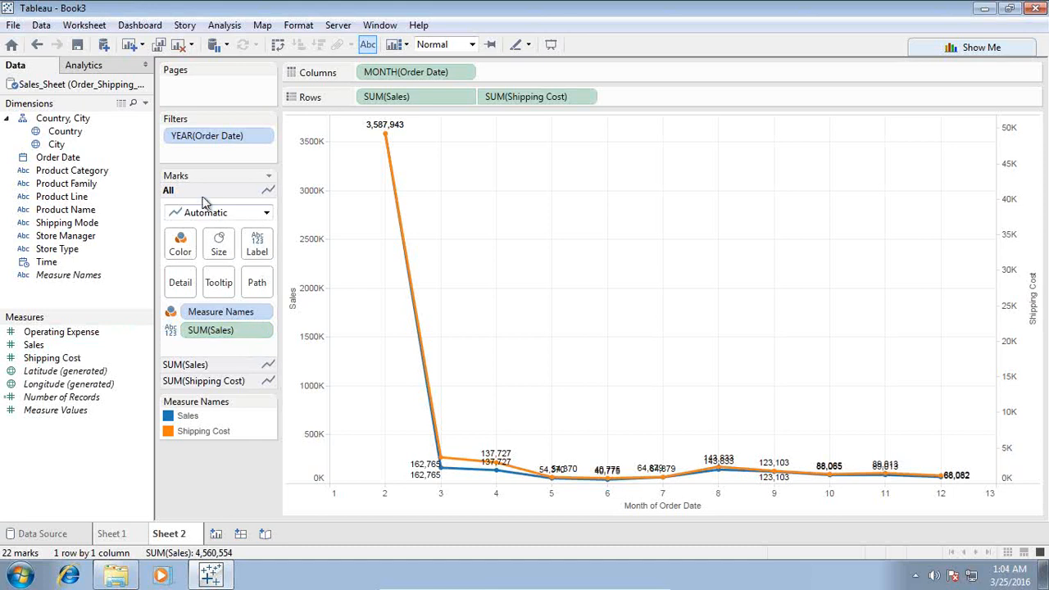
pyautogui.click(201, 364)
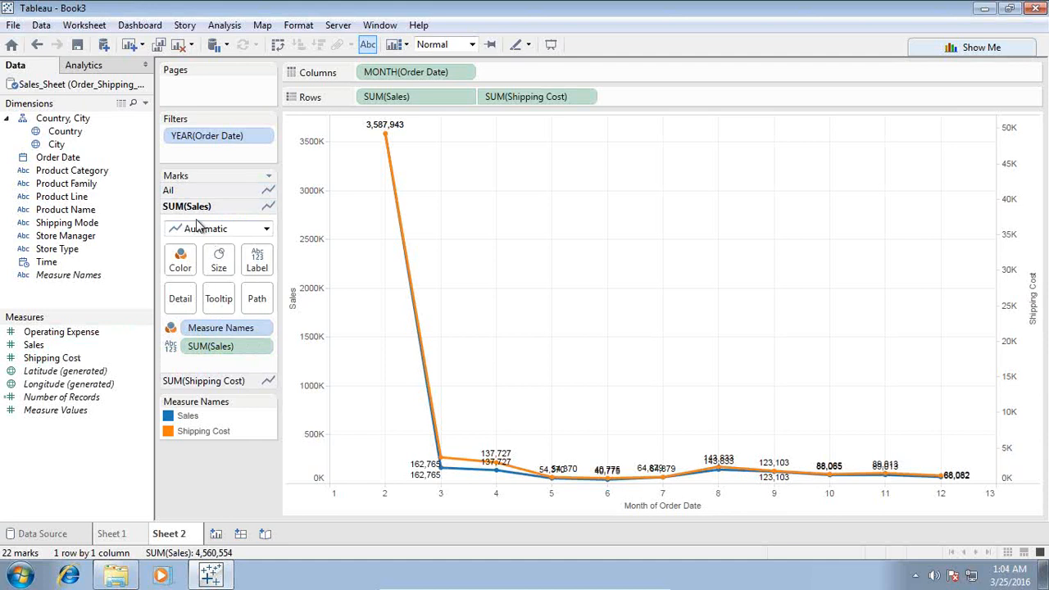
pyautogui.click(190, 380)
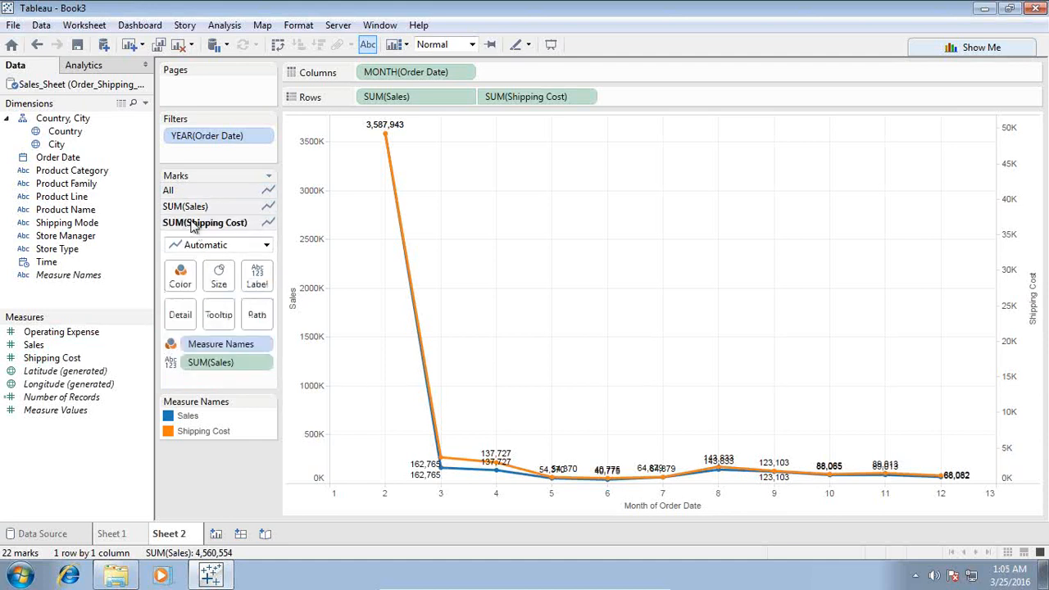
pyautogui.click(190, 191)
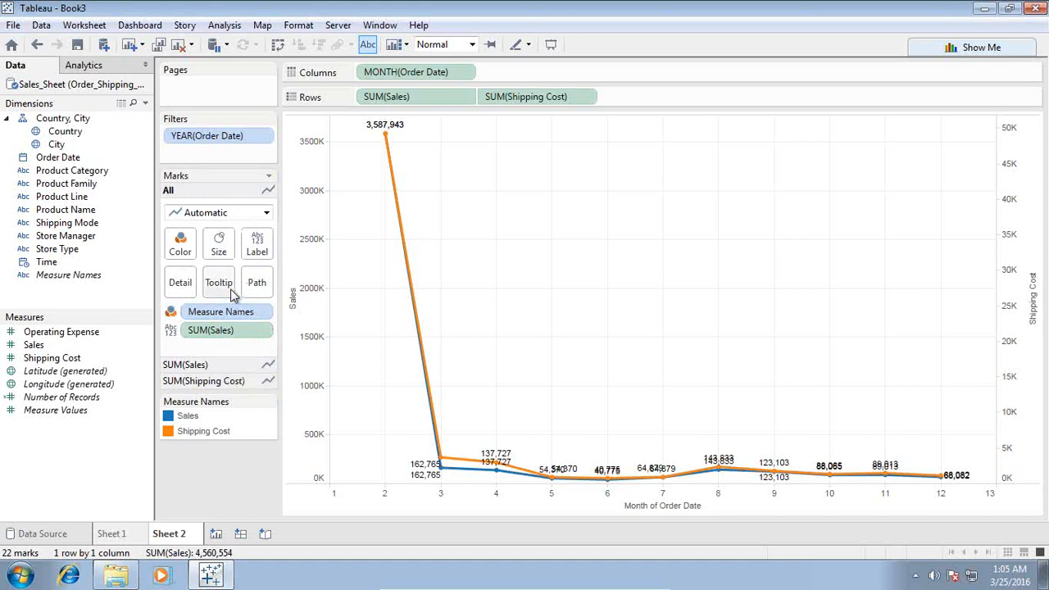
pyautogui.moveTo(218, 335); pyautogui.dragTo(213, 343)
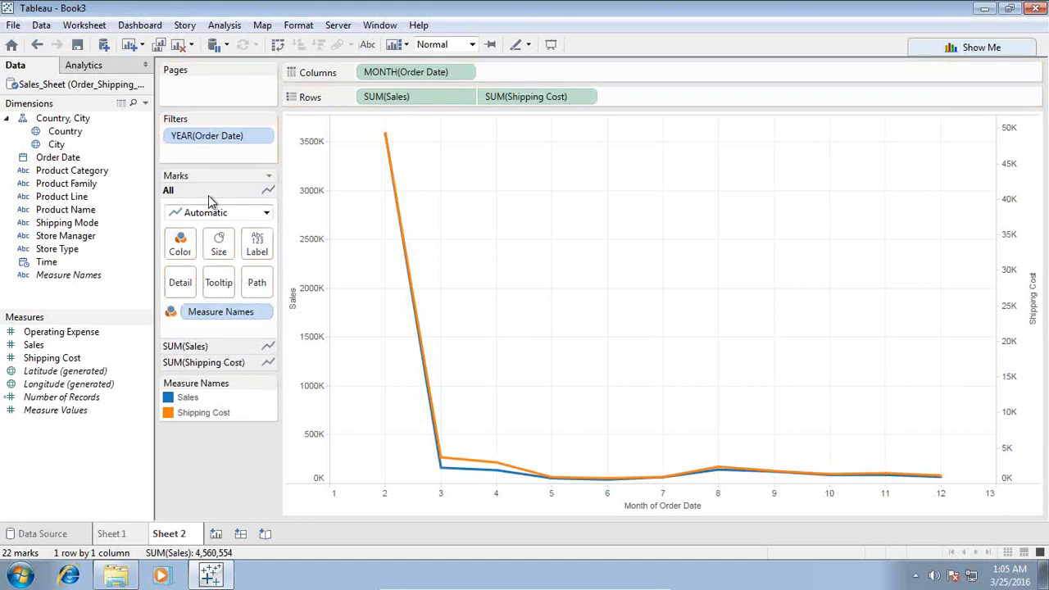
# Step: Label the Sales line with the Sales measure and the Shipping Cost line with the Shipping Cost measure
pyautogui.click(197, 346)
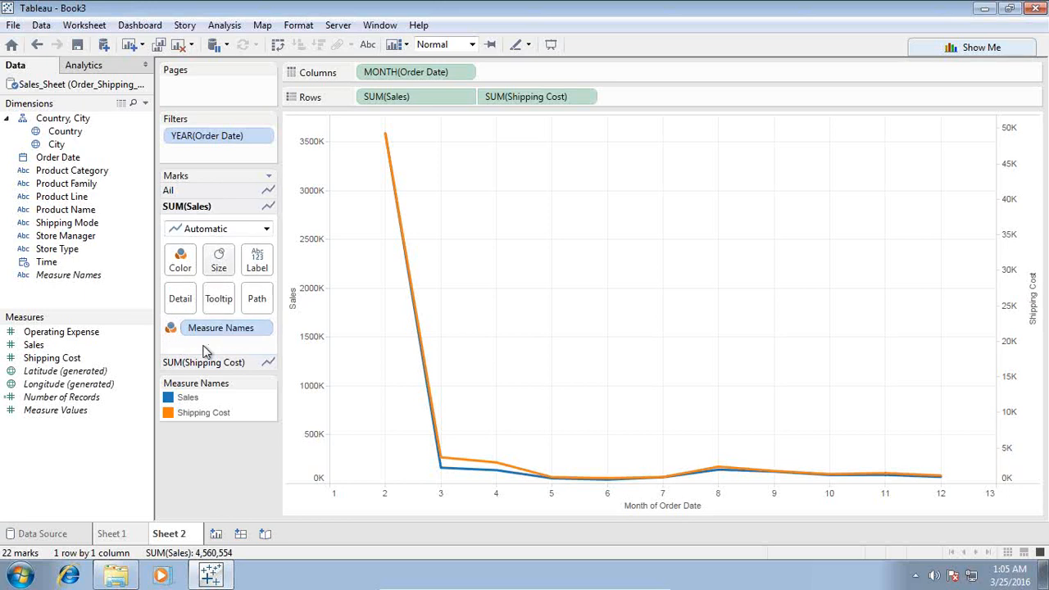
pyautogui.moveTo(34, 345); pyautogui.dragTo(255, 264)
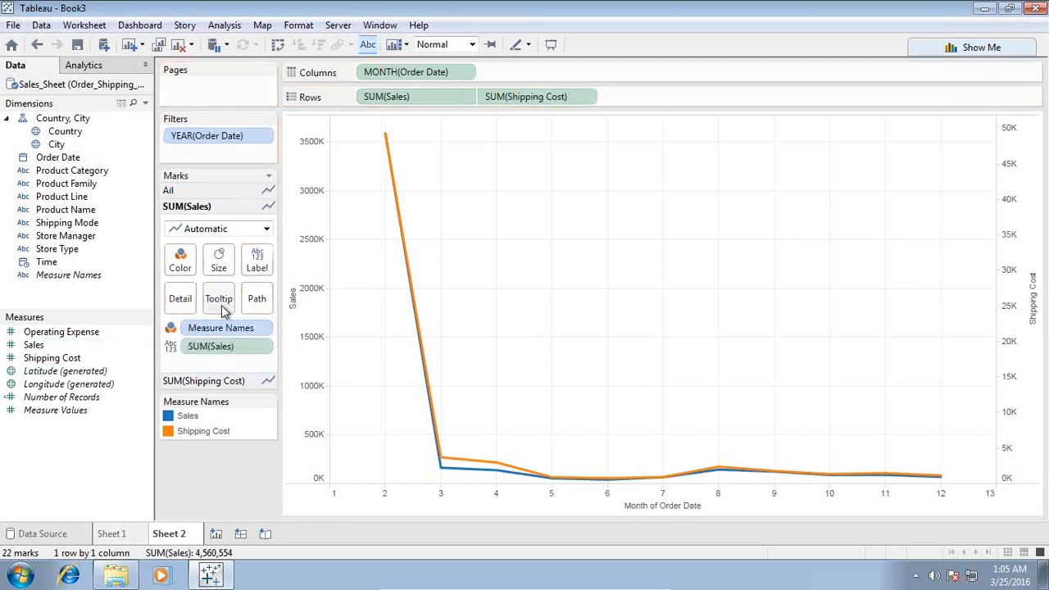
pyautogui.click(211, 381)
pyautogui.moveTo(54, 358); pyautogui.dragTo(246, 282)
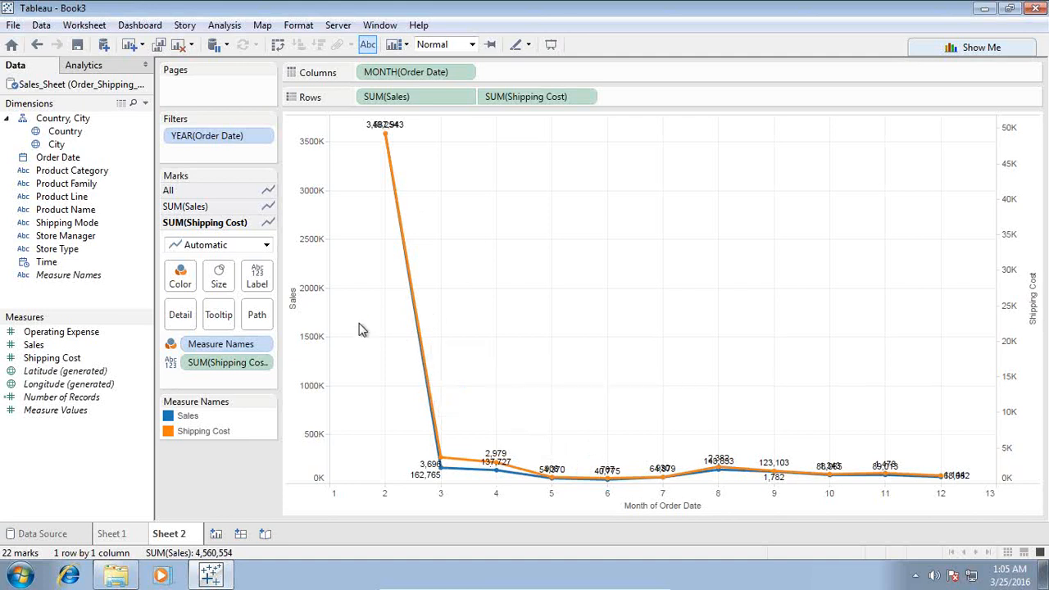
pyautogui.moveTo(409, 197)
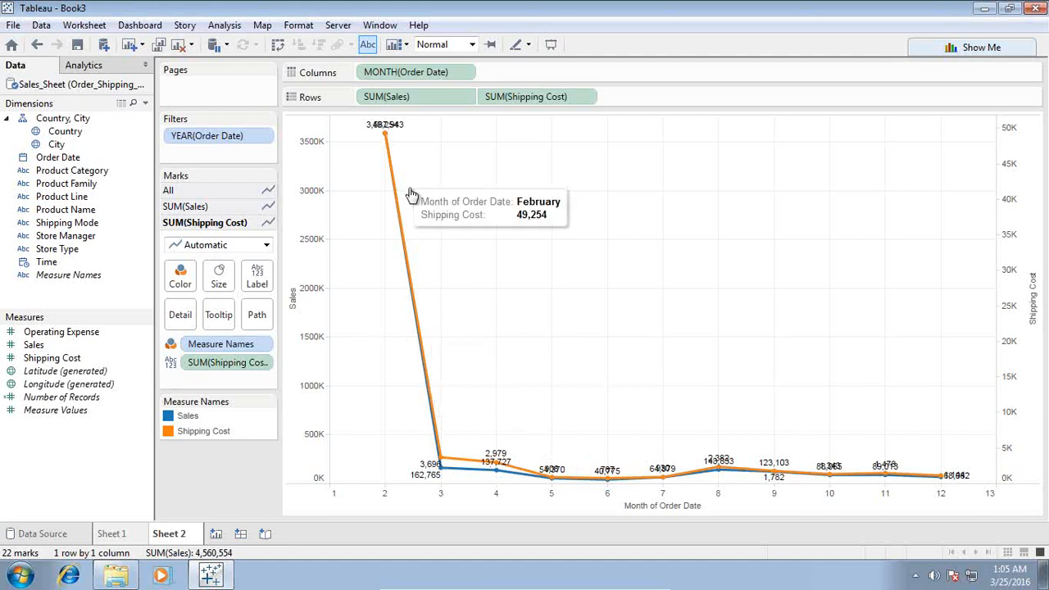
# Step: Change the mark type of the Sales series to Bar in the dual-axis chart
pyautogui.click(227, 209)
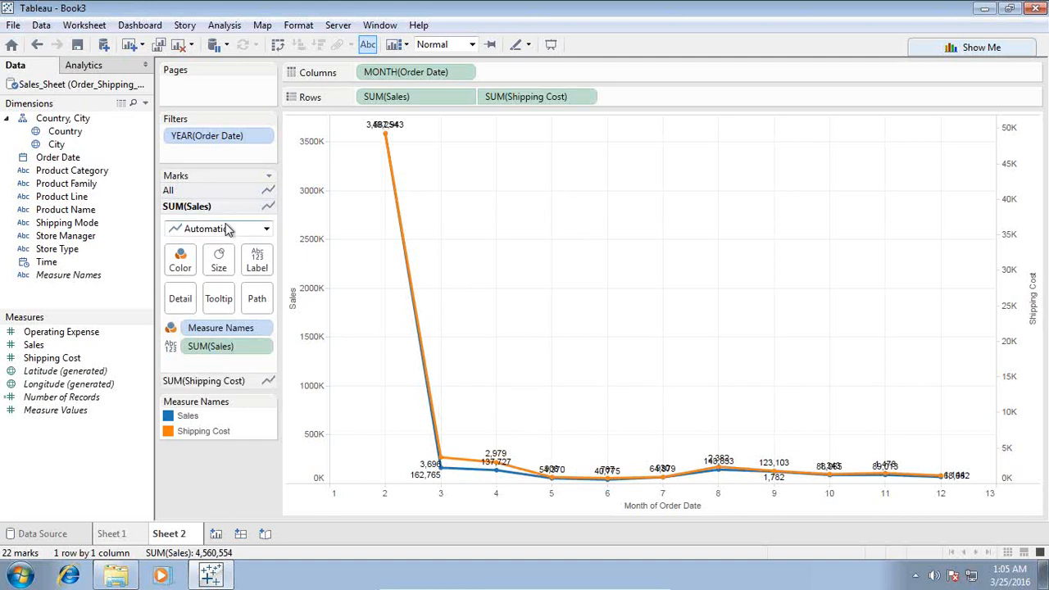
pyautogui.click(228, 232)
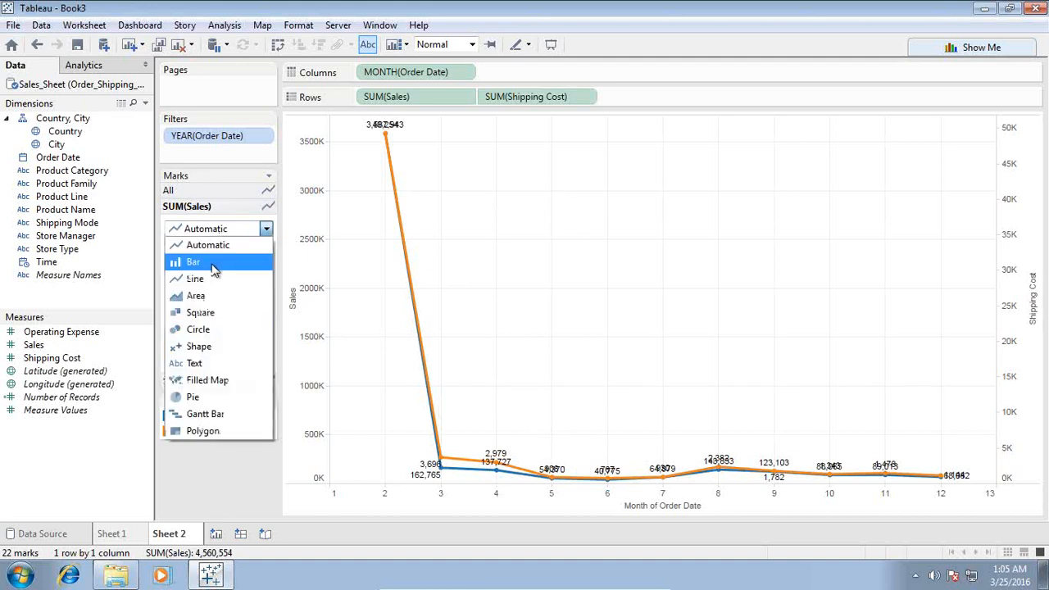
pyautogui.click(212, 269)
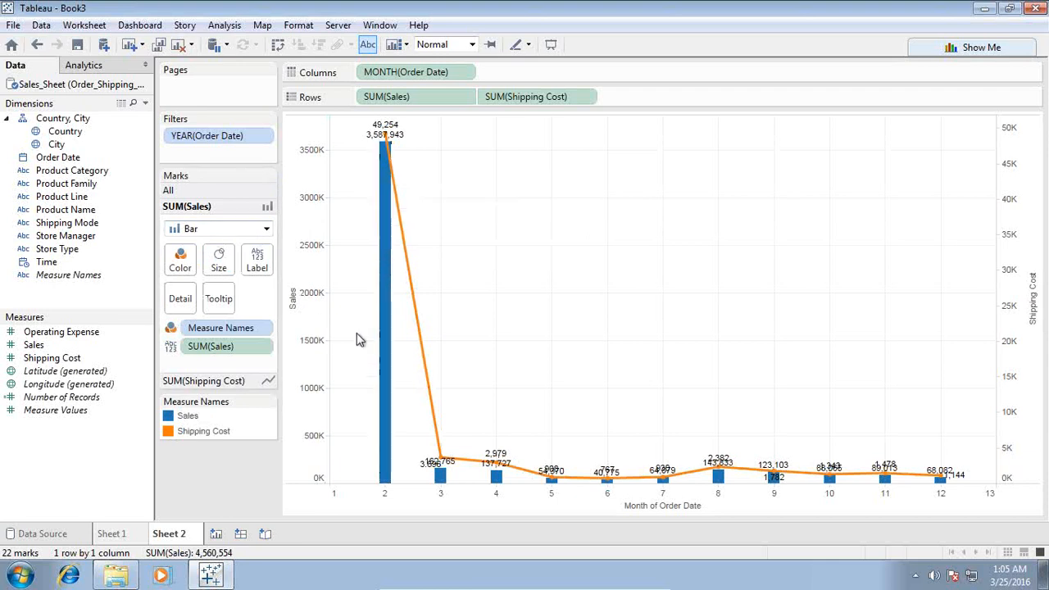
pyautogui.click(225, 381)
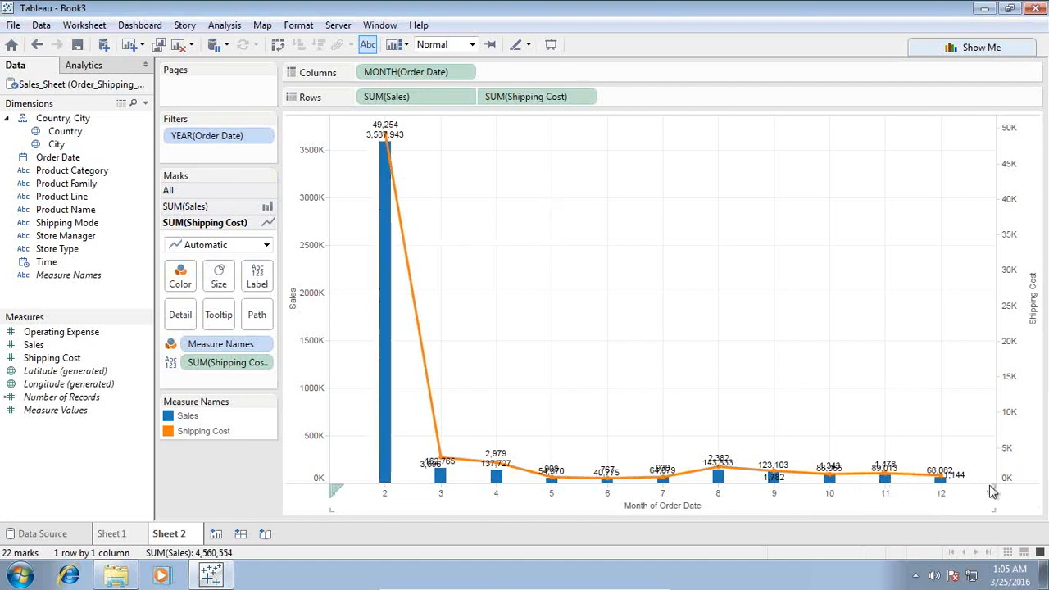
# Step: Convert the Order Date month on Columns from continuous to discrete
pyautogui.click(465, 74)
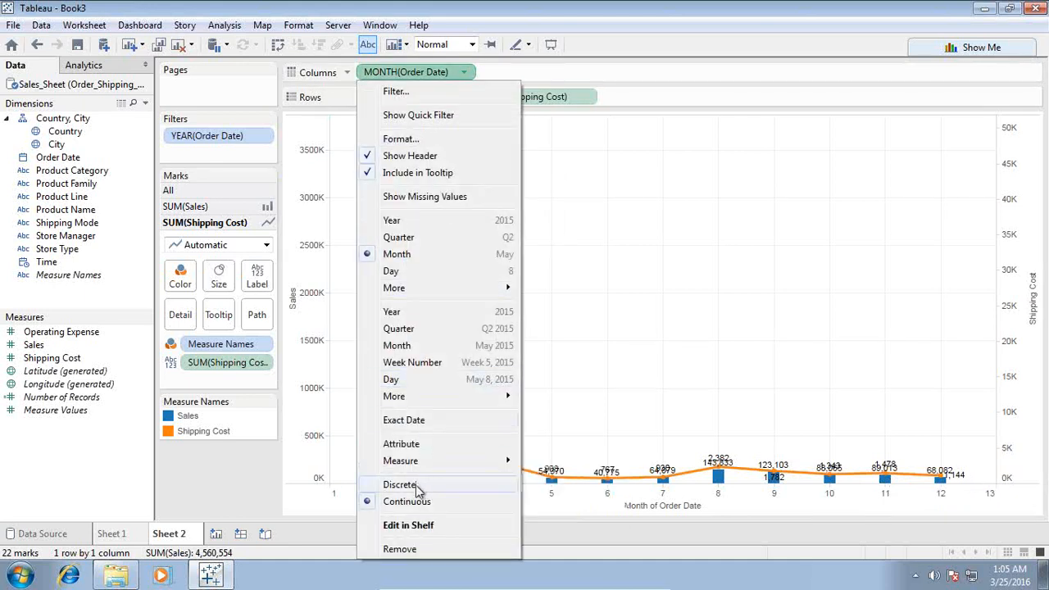
pyautogui.click(419, 490)
pyautogui.moveTo(354, 165)
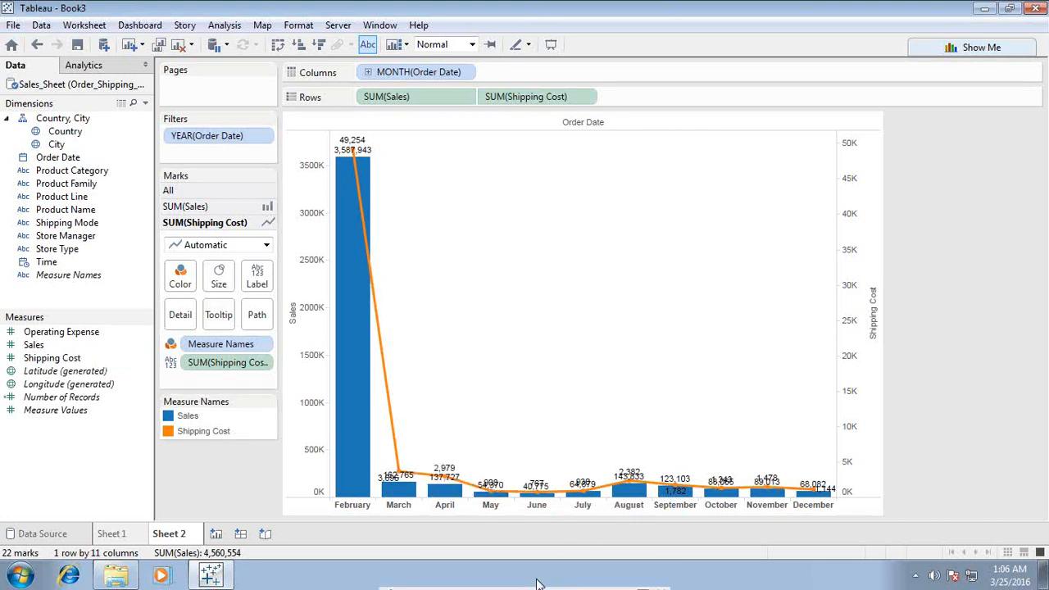
# Step: Switch to the PowerPoint slide show and advance past the month-over-month Sales and Shipping Cost case study slide
pyautogui.click(625, 583)
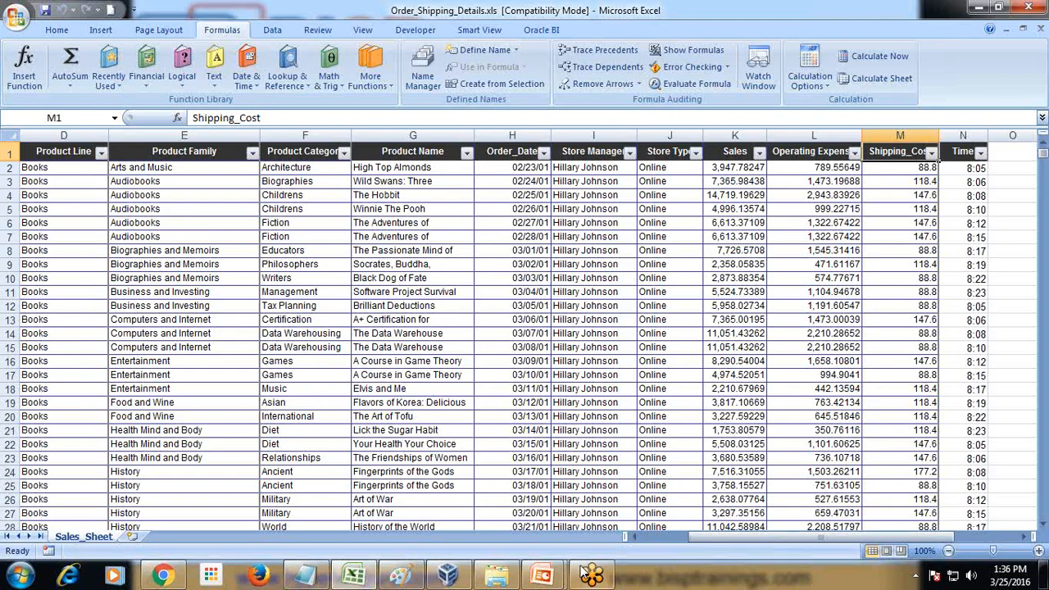
pyautogui.moveTo(470, 578)
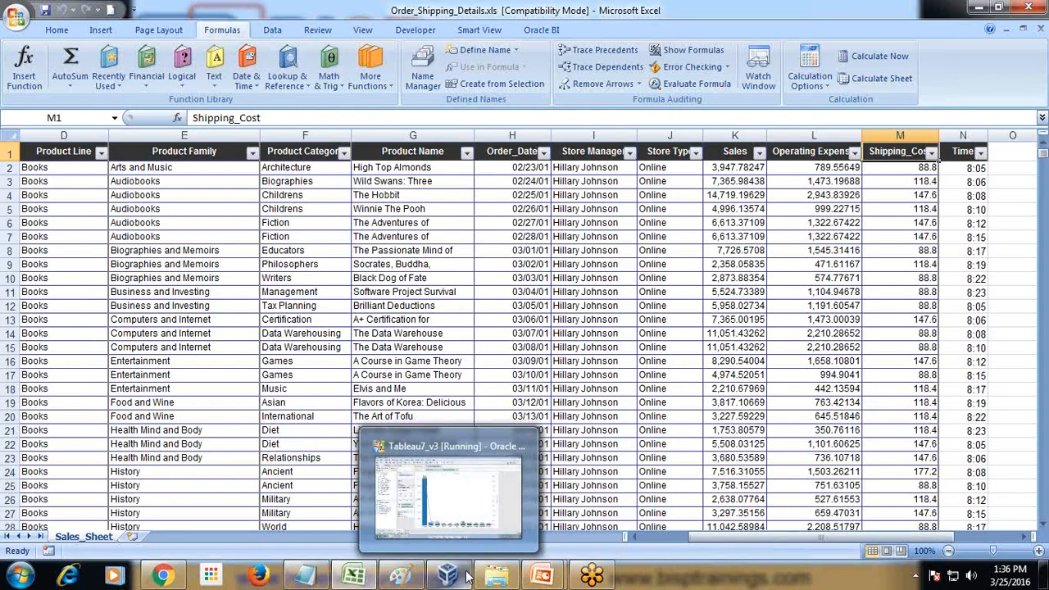
pyautogui.moveTo(547, 578)
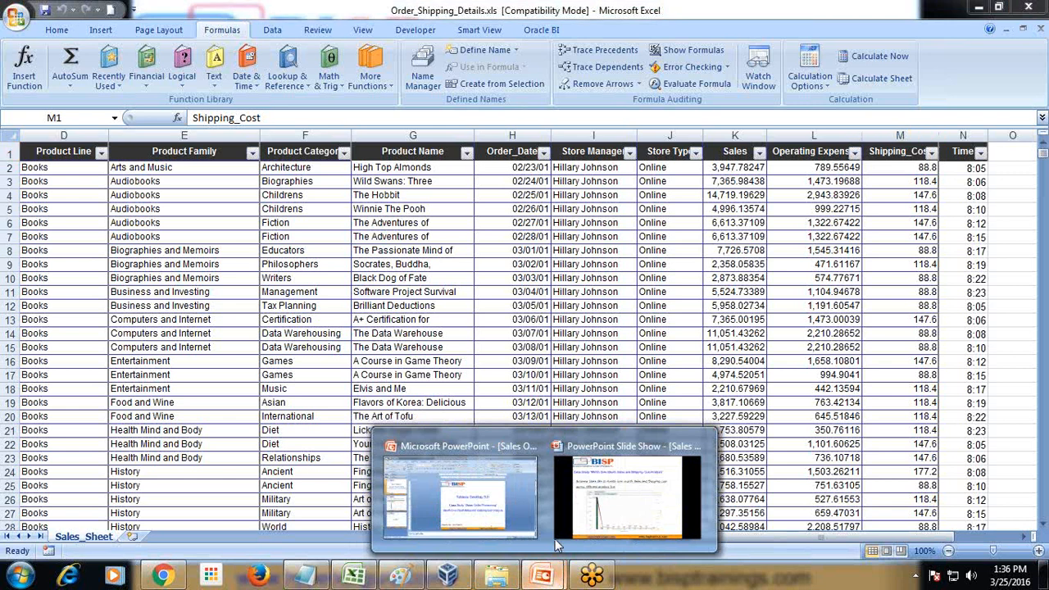
pyautogui.click(610, 497)
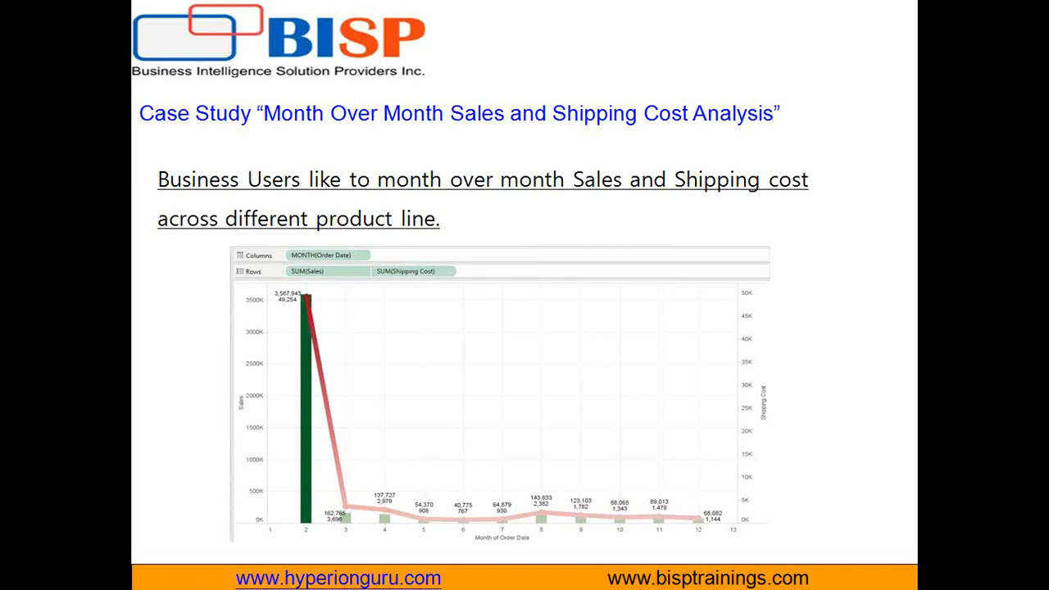
pyautogui.press('Right')
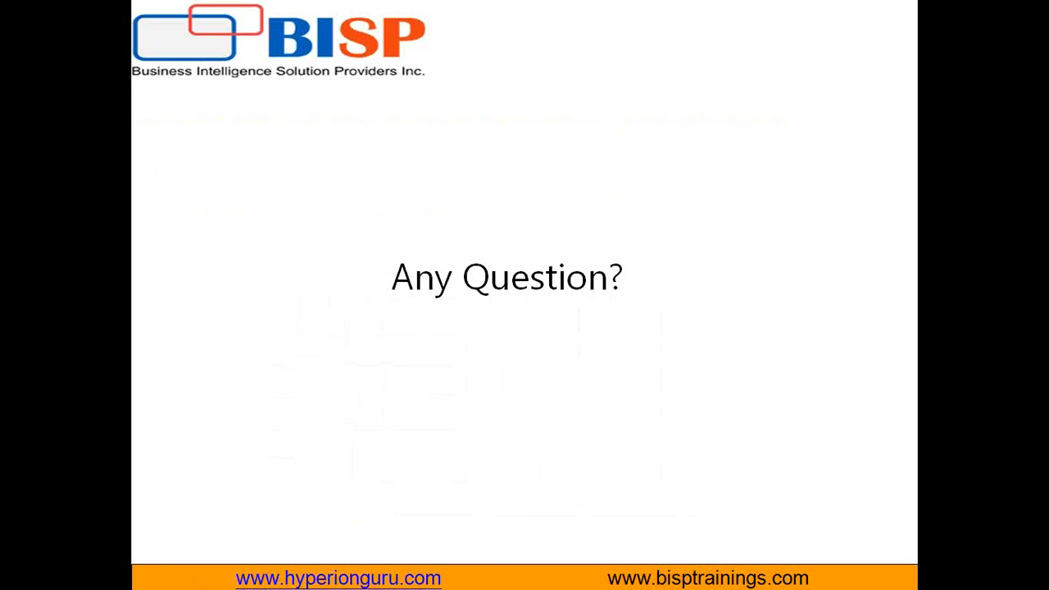